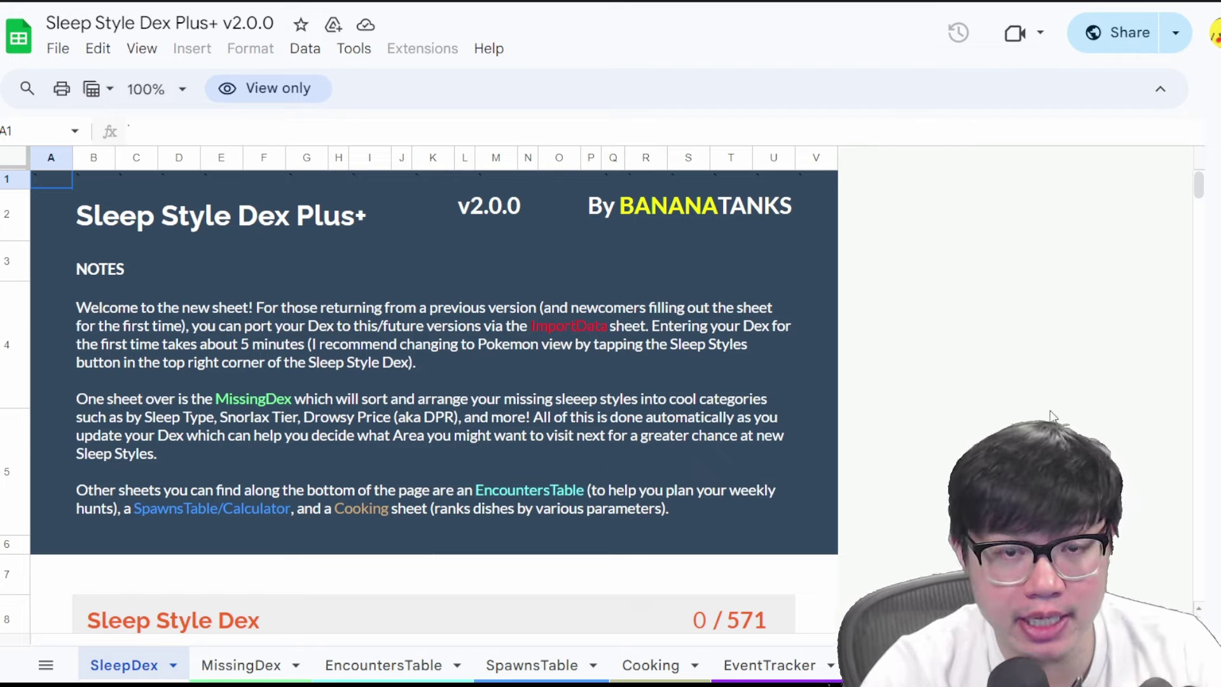
Step: Make an editable copy of the Dex and mark Bulbasaur's 1★–4★ styles as collected
{"action": "left_click", "coordinate": [58, 49]}
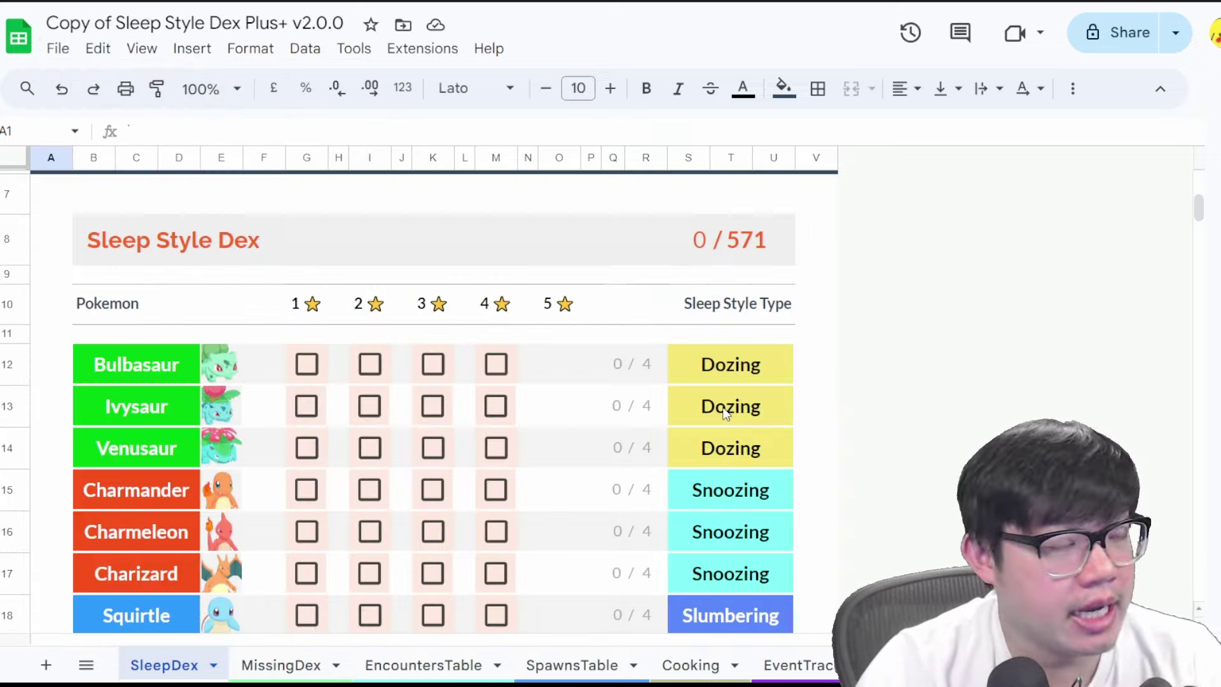
{"action": "scroll", "coordinate": [546, 338], "scroll_direction": "down", "scroll_amount": 1}
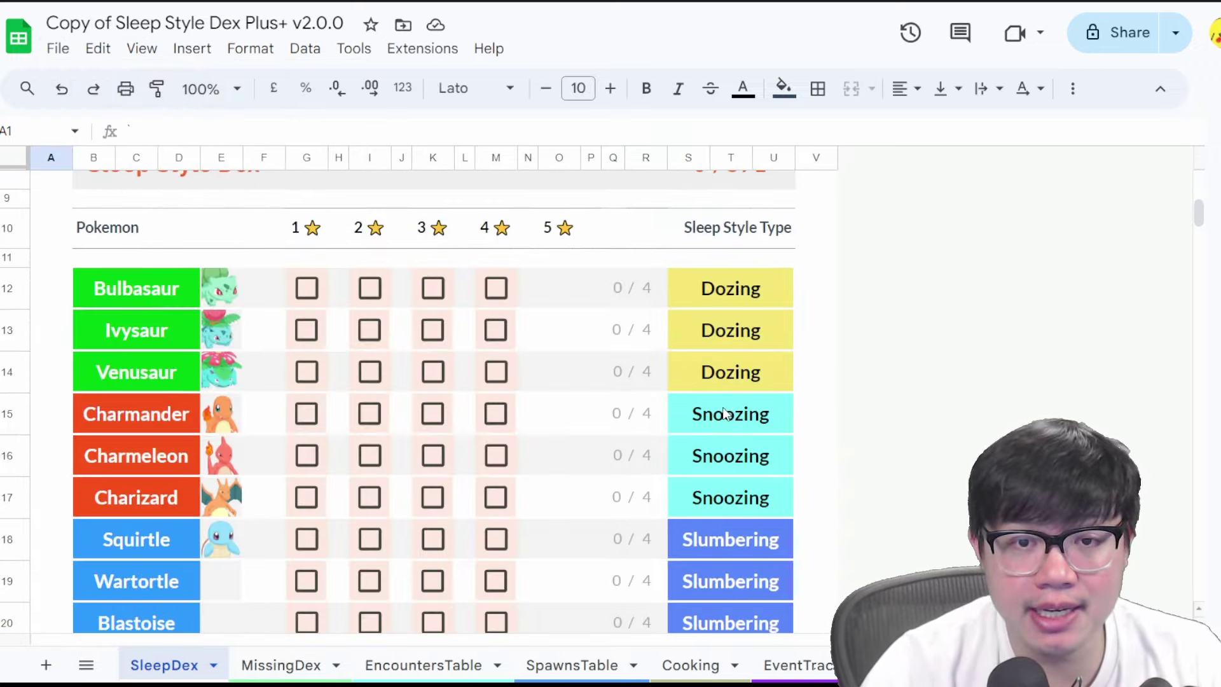
{"action": "left_click", "coordinate": [314, 291]}
{"action": "left_click", "coordinate": [369, 291]}
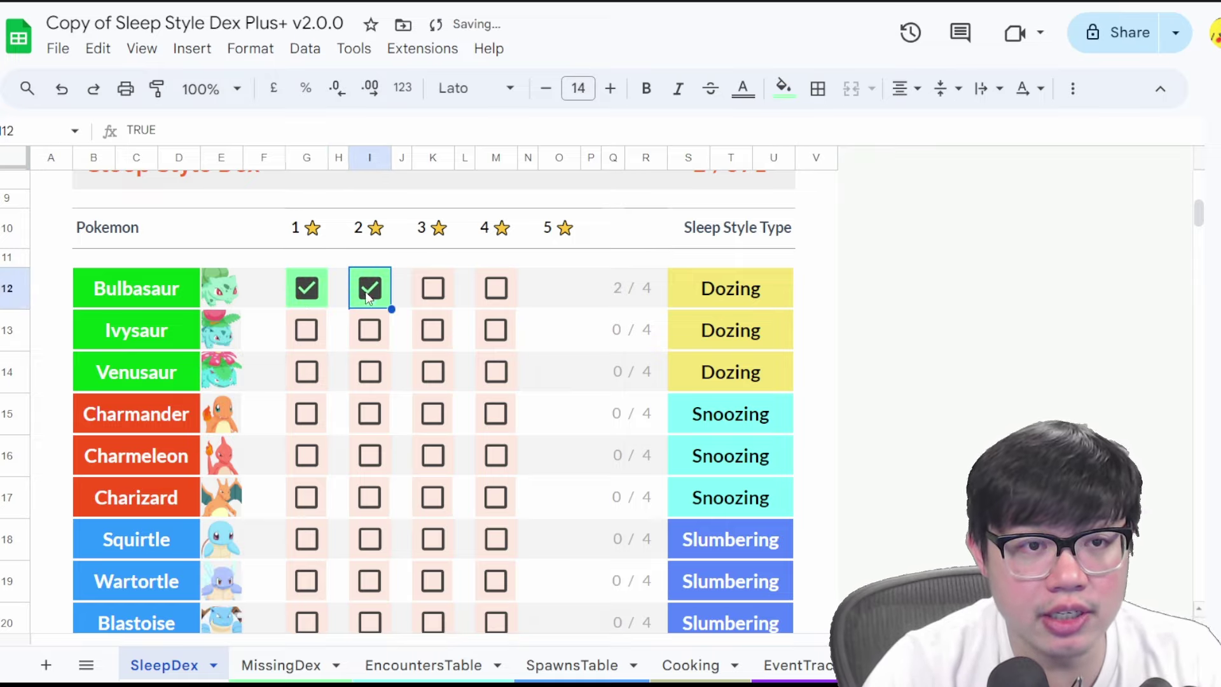
{"action": "left_click", "coordinate": [433, 295]}
{"action": "left_click", "coordinate": [491, 291]}
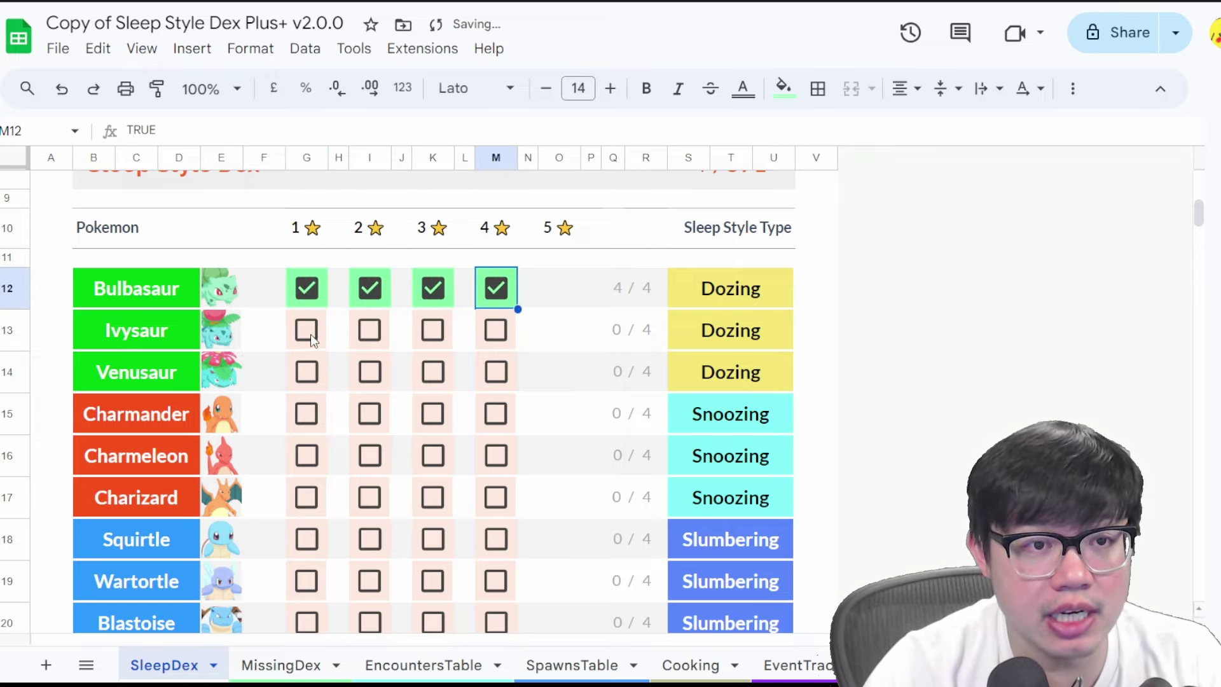
Step: Tick Ivysaur's 1★–4★ styles and Venusaur's 1★ and 2★ styles
{"action": "left_click", "coordinate": [308, 332]}
{"action": "left_click", "coordinate": [369, 331]}
{"action": "left_click", "coordinate": [429, 333]}
{"action": "left_click", "coordinate": [502, 334]}
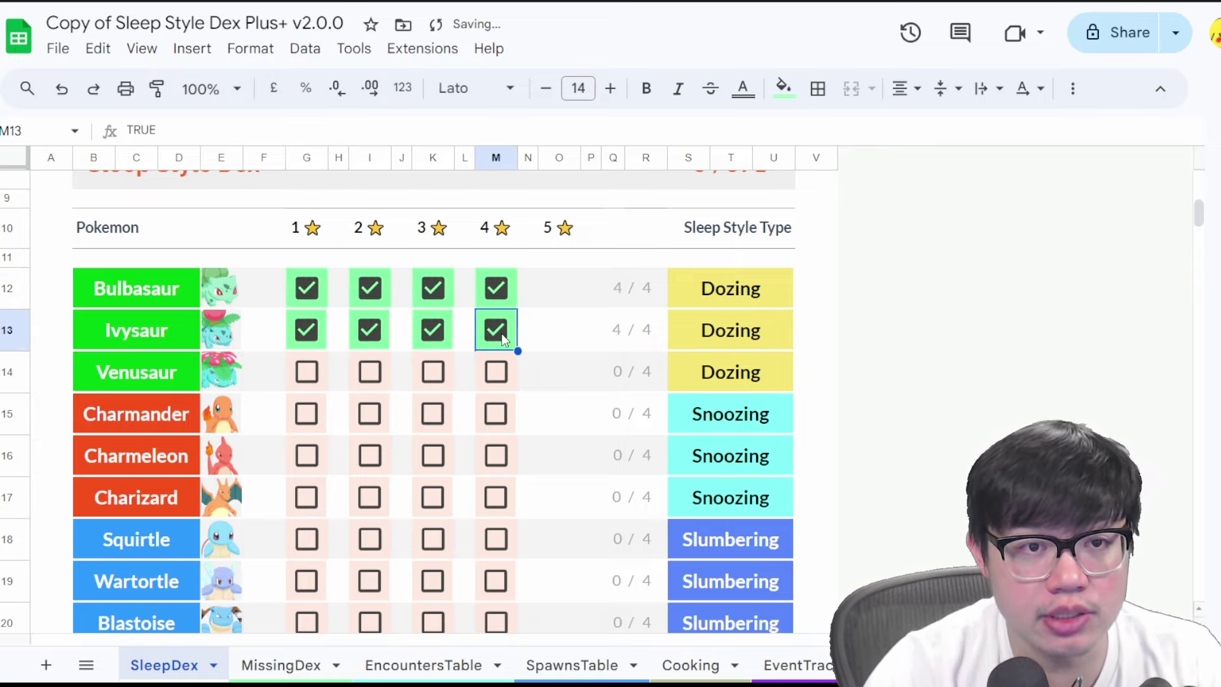
{"action": "left_click", "coordinate": [317, 373]}
{"action": "left_click", "coordinate": [371, 373]}
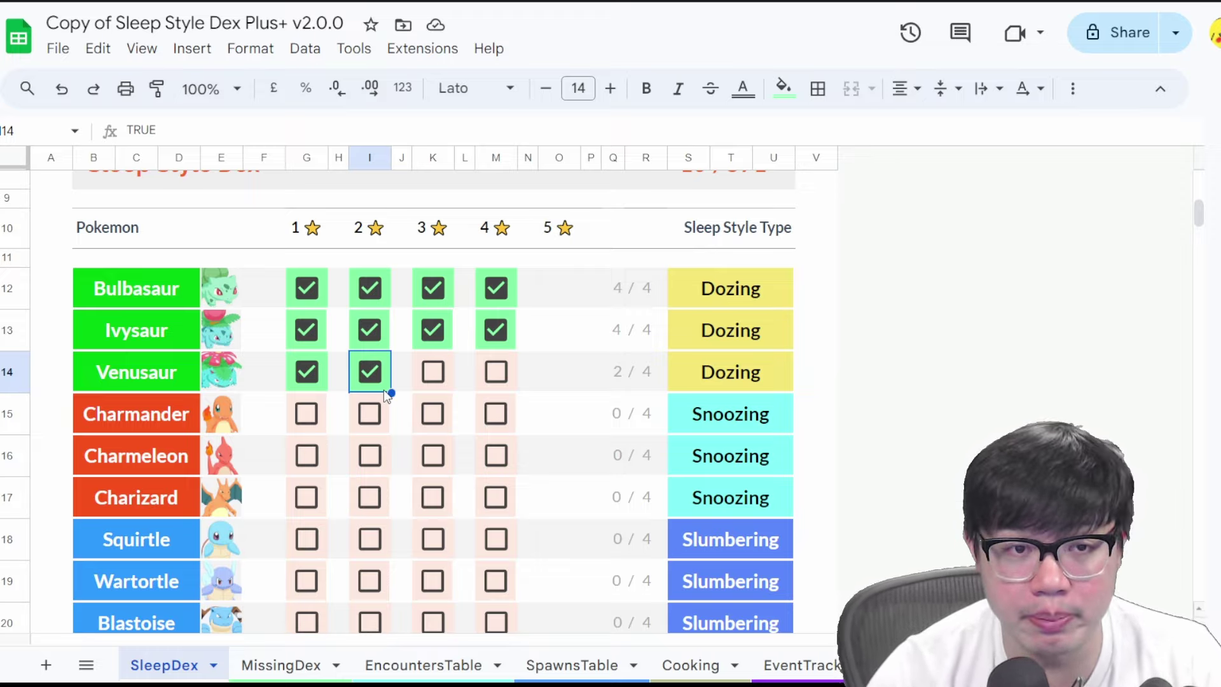
Step: Select the whole checkbox block G12:N162 and tick every style at once
{"action": "left_click", "coordinate": [513, 385]}
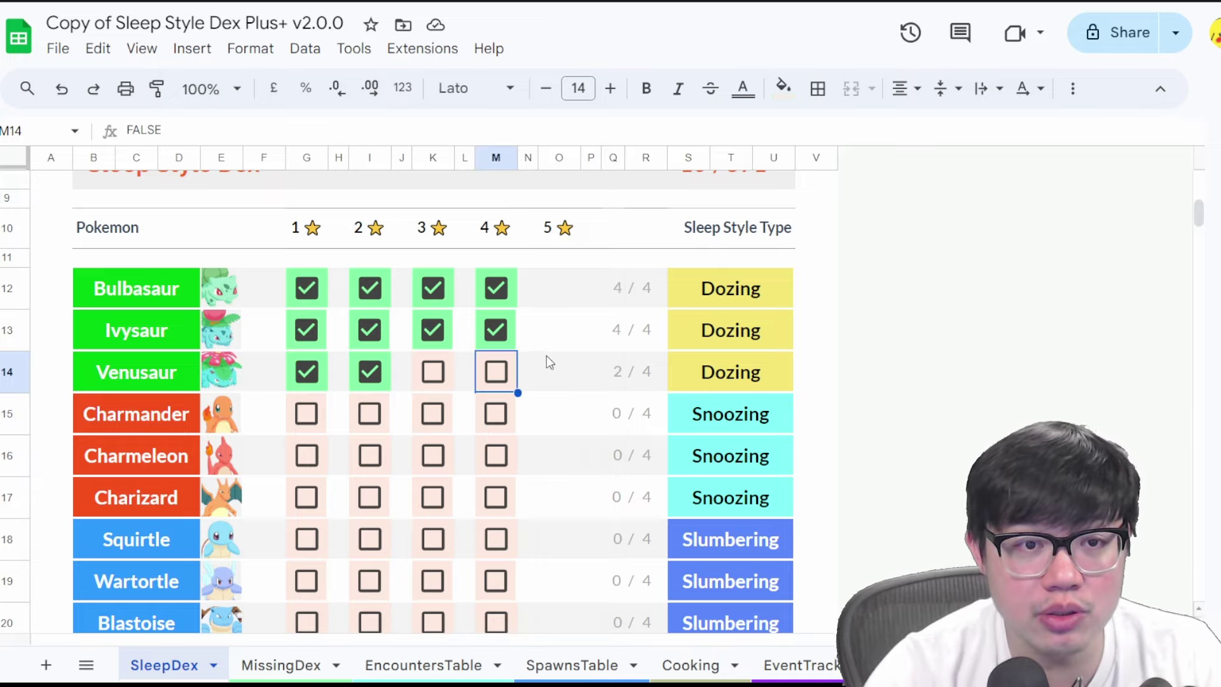
{"action": "key", "text": "ctrl+a"}
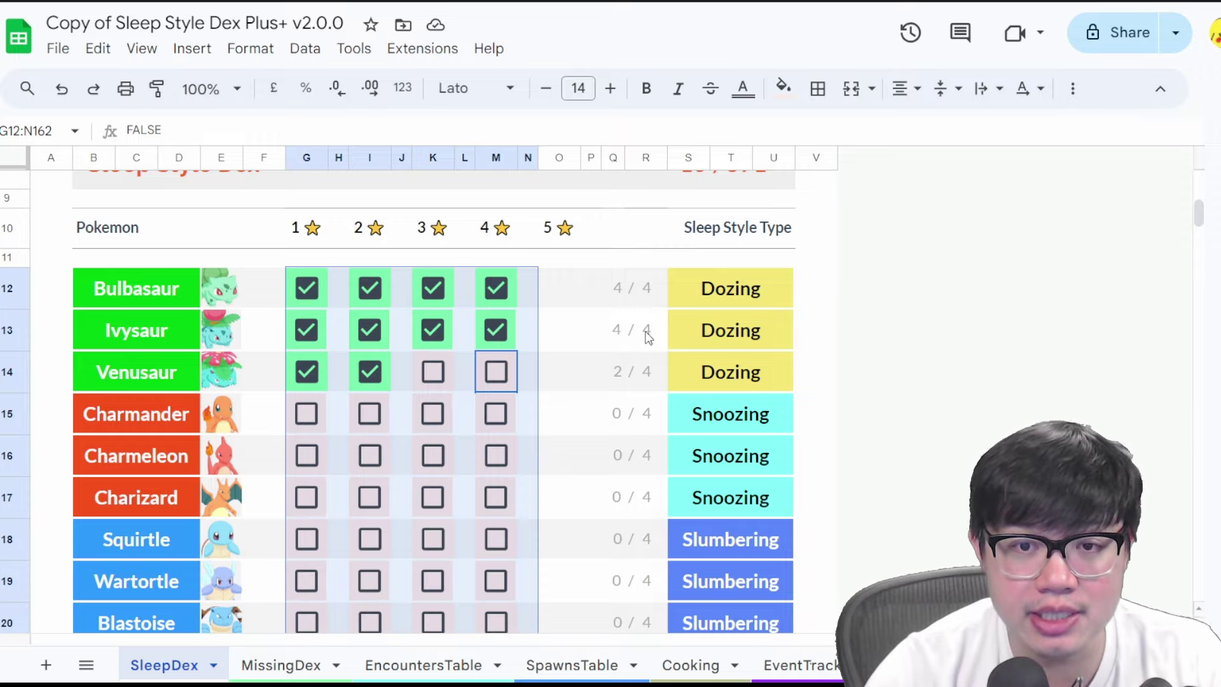
{"action": "key", "text": "space"}
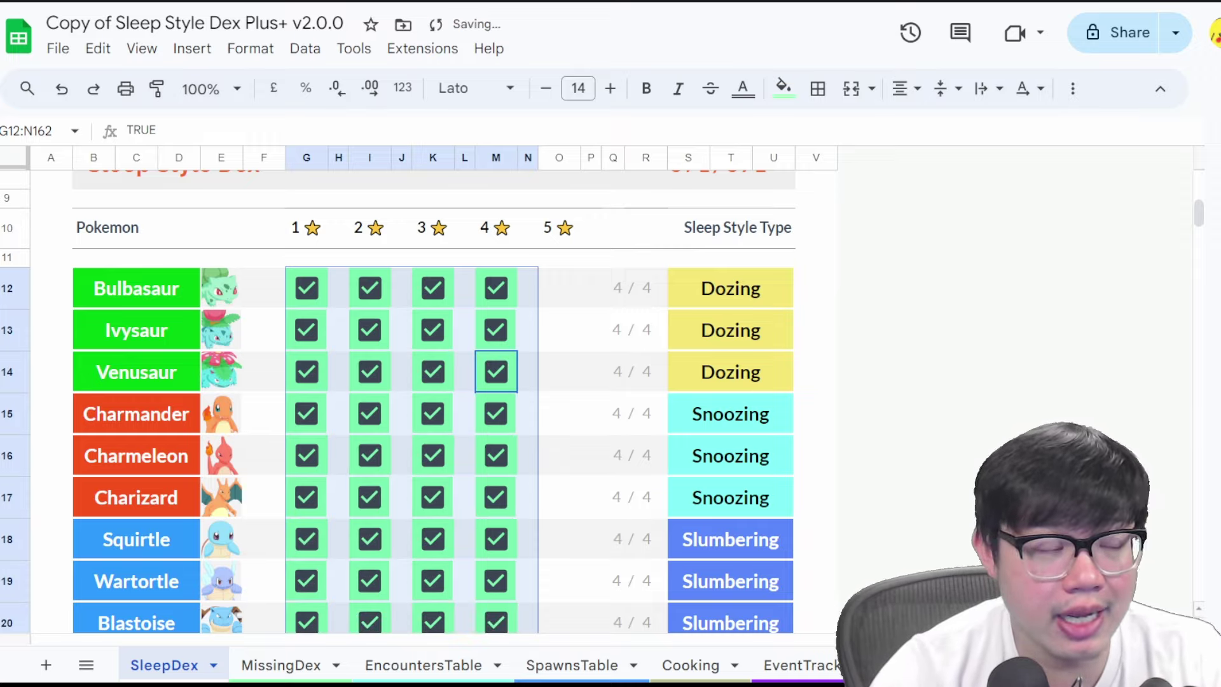
Step: Untick the 4★ styles of Venusaur, Charmander and Charmeleon (M14, M15, M16)
{"action": "scroll", "coordinate": [546, 433], "scroll_direction": "down", "scroll_amount": 10}
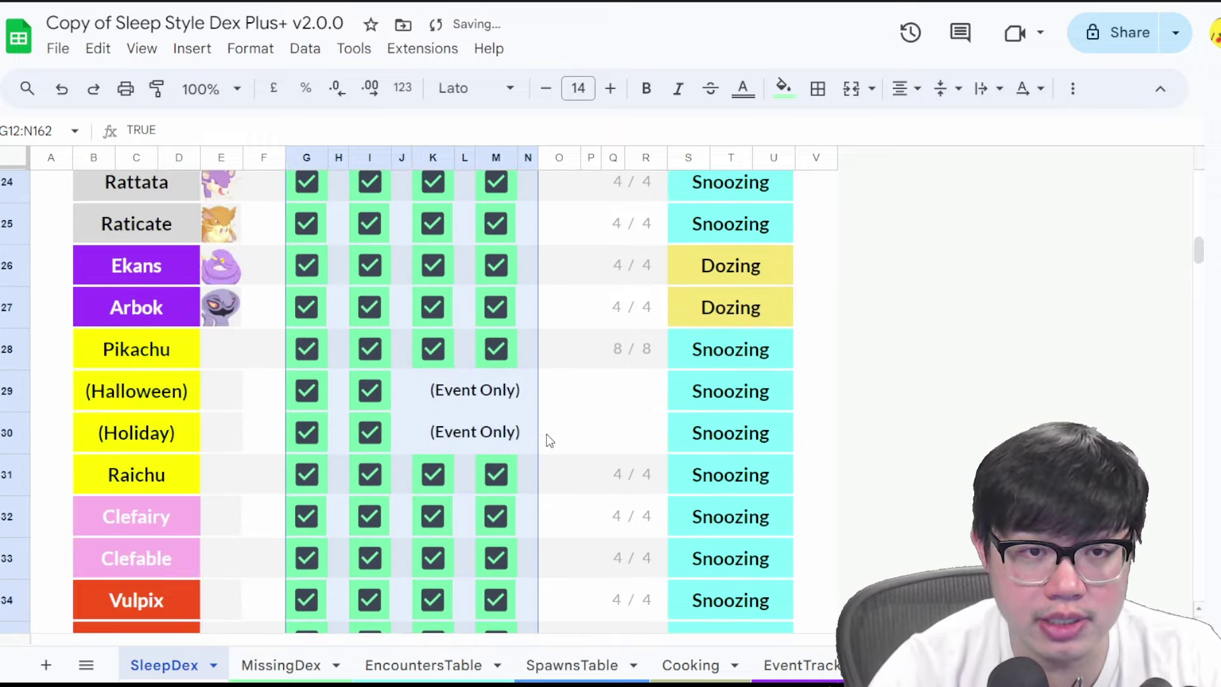
{"action": "scroll", "coordinate": [547, 434], "scroll_direction": "up", "scroll_amount": 8}
{"action": "scroll", "coordinate": [548, 437], "scroll_direction": "up", "scroll_amount": 3}
{"action": "left_click", "coordinate": [529, 354]}
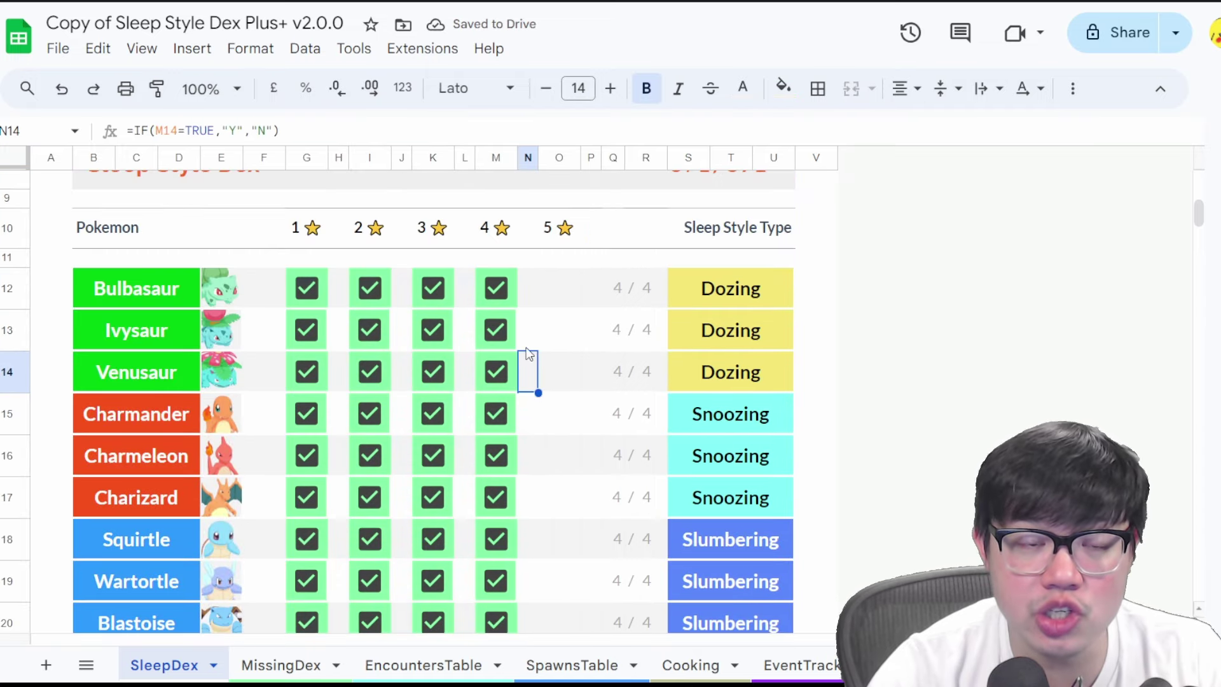
{"action": "left_click", "coordinate": [502, 379]}
{"action": "left_click", "coordinate": [493, 416]}
{"action": "left_click", "coordinate": [497, 471]}
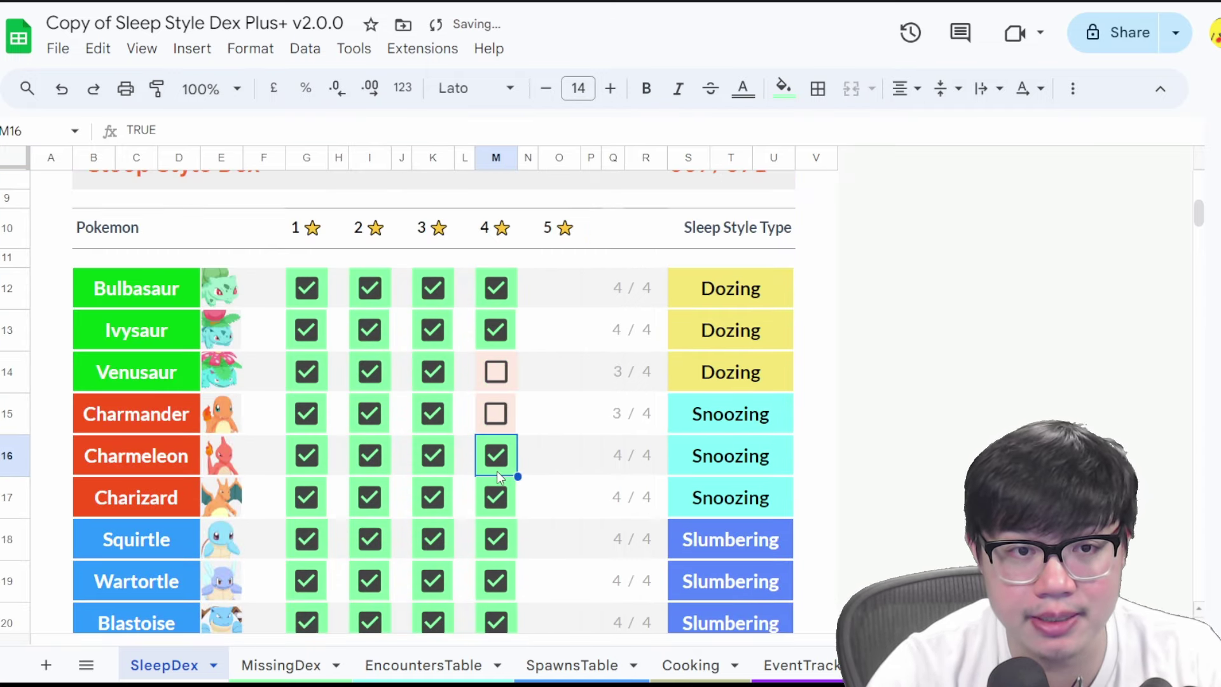
{"action": "left_click", "coordinate": [496, 469]}
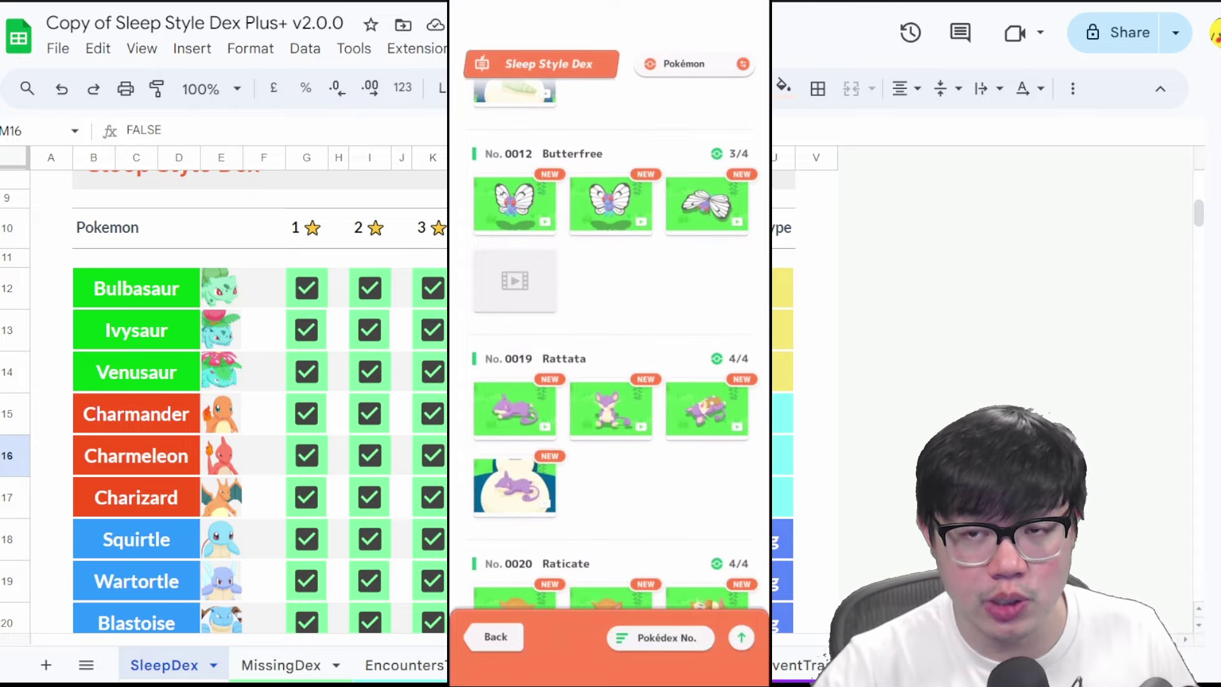
Step: Re-tick Charmeleon's 4★ style and untick Butterfree's 4★ box M23, leaving it at 3 / 4
{"action": "left_click", "coordinate": [496, 455]}
{"action": "scroll", "coordinate": [505, 471], "scroll_direction": "down", "scroll_amount": 5}
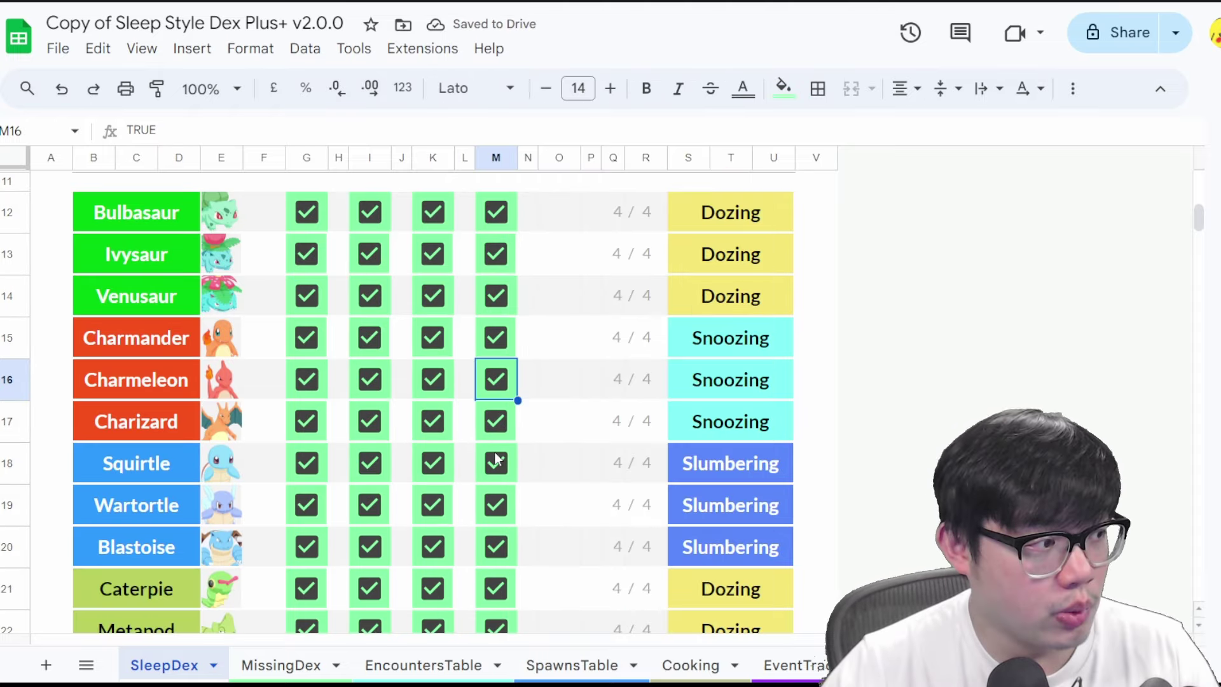
{"action": "left_click", "coordinate": [501, 444]}
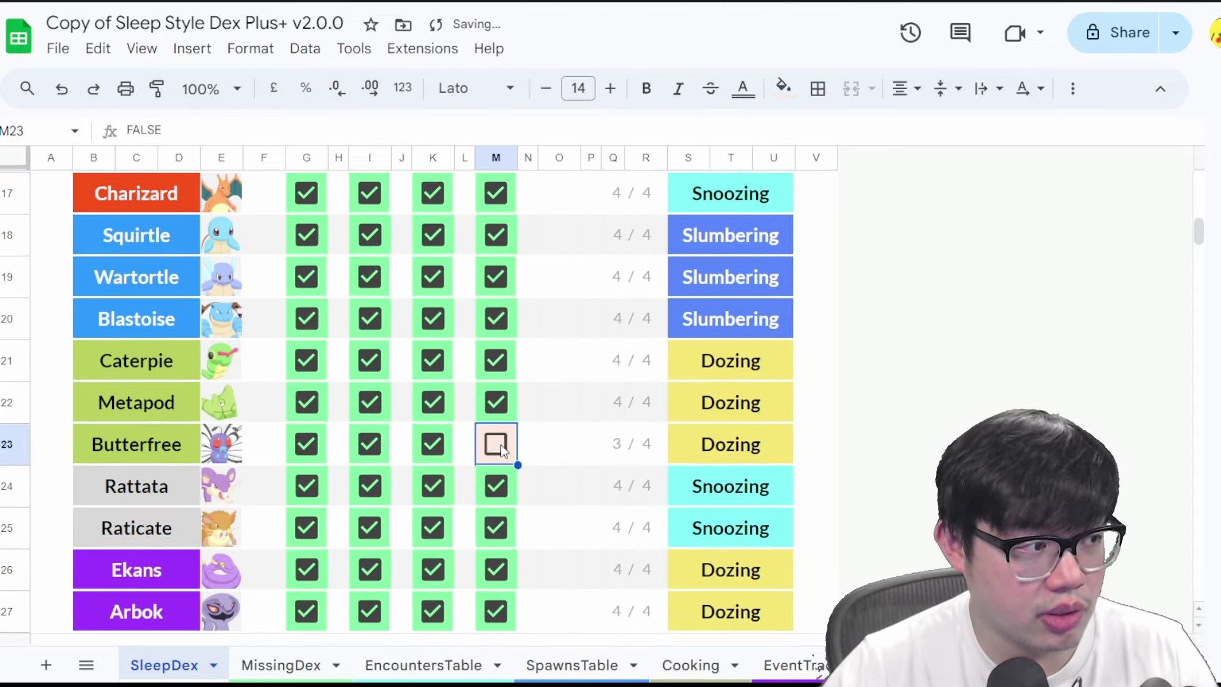
{"action": "left_click", "coordinate": [561, 448]}
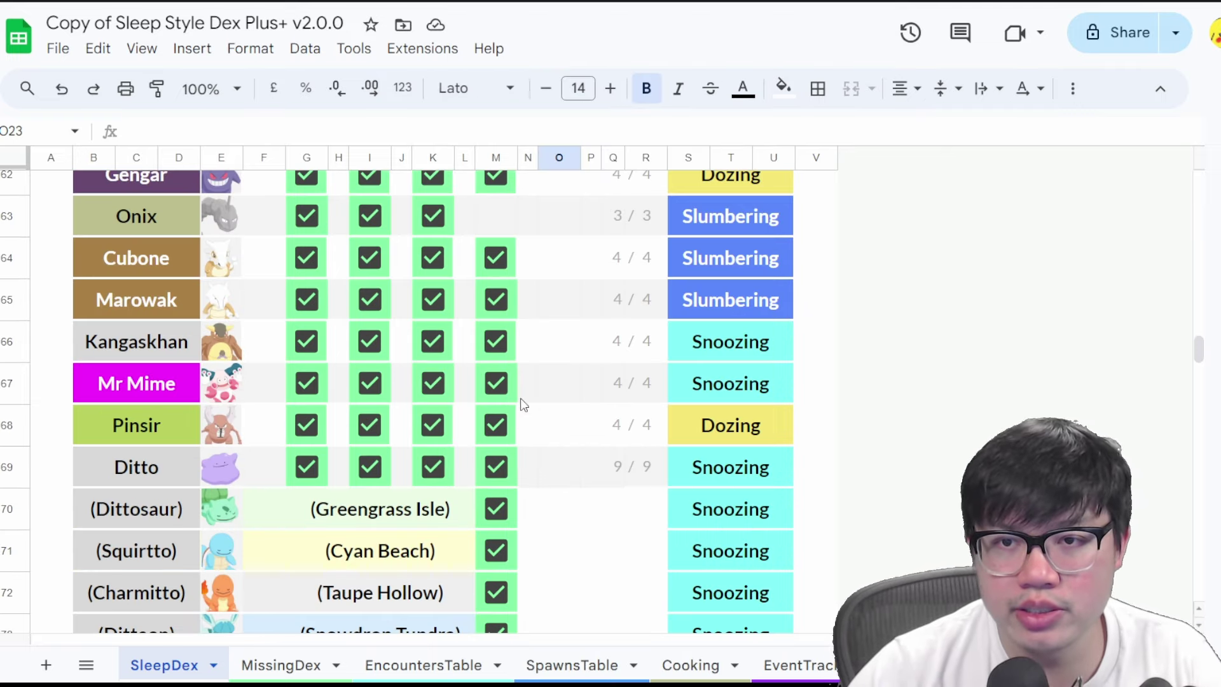
Step: Untick Mr Mime's 3★ and 4★ styles in row 67, dropping it to 2 / 4
{"action": "left_click", "coordinate": [505, 384]}
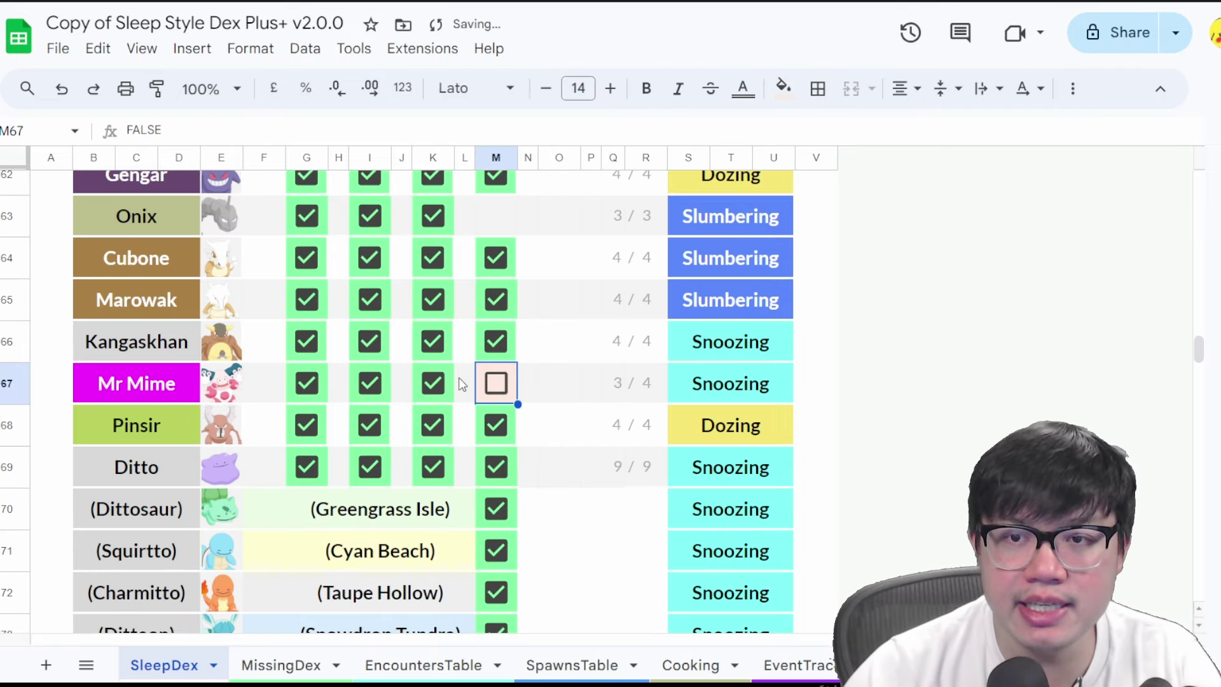
{"action": "left_click", "coordinate": [435, 382]}
{"action": "left_click_drag", "start_coordinate": [550, 380], "coordinate": [451, 376]}
{"action": "key", "text": "space"}
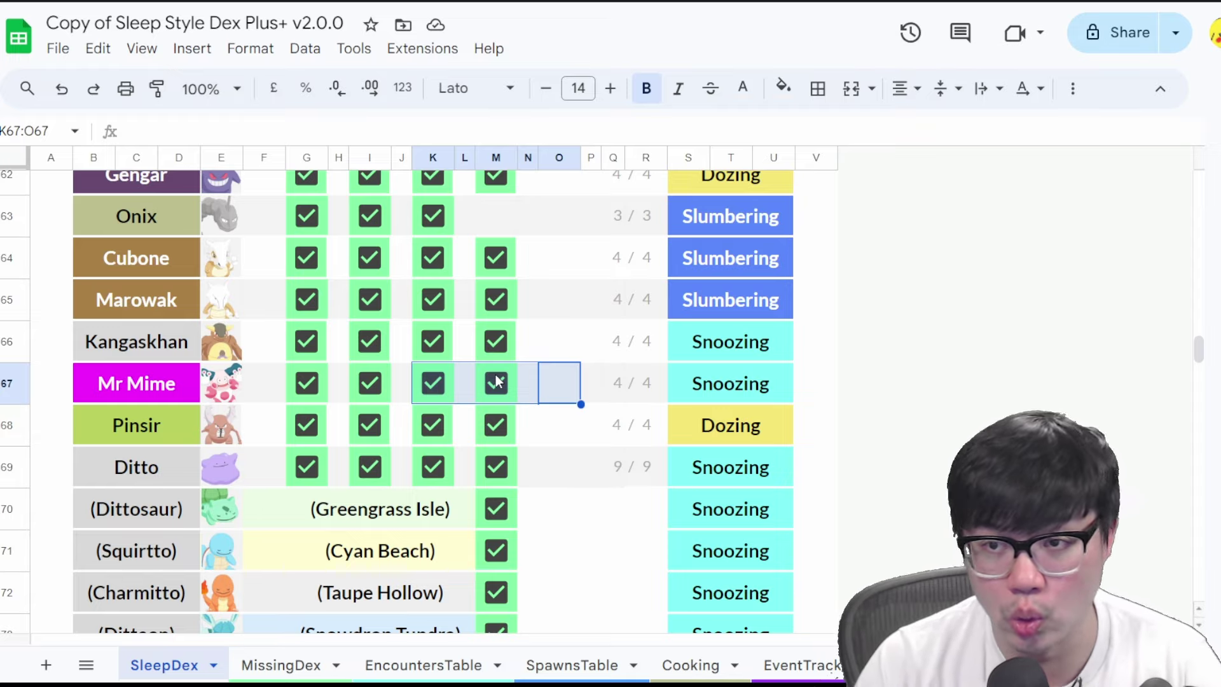
{"action": "key", "text": "space"}
{"action": "scroll", "coordinate": [568, 374], "scroll_direction": "down", "scroll_amount": 2}
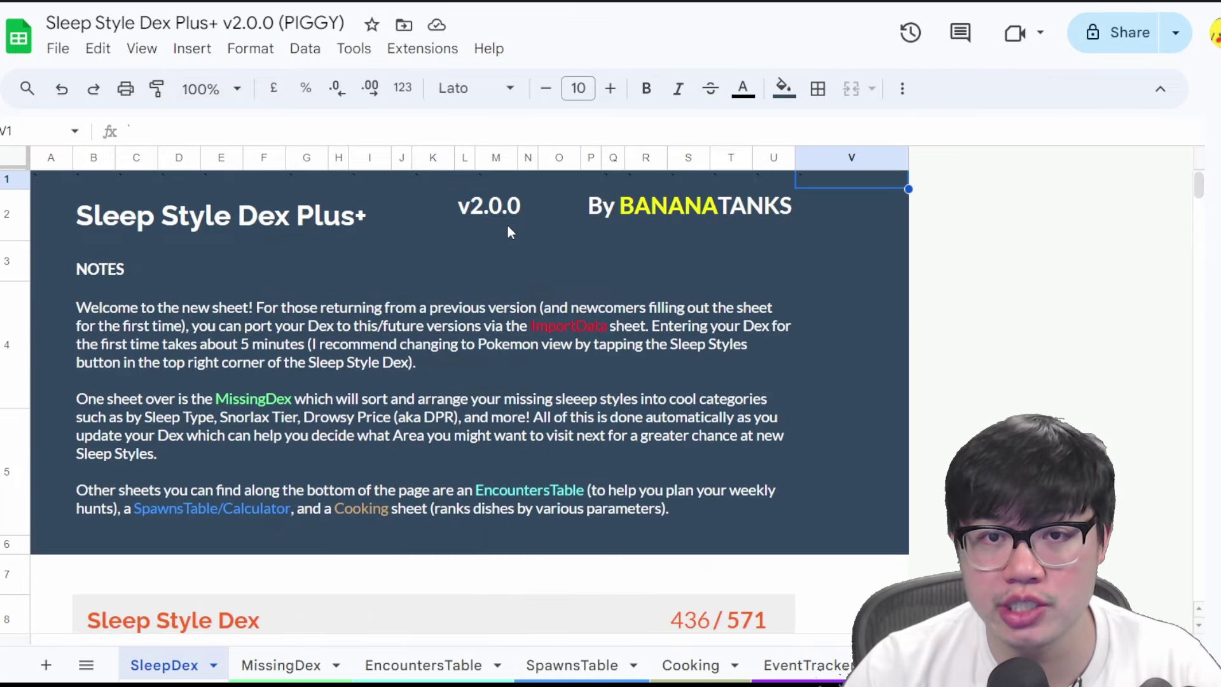
Step: Scroll down the SleepDex checklist to the last species, Quaquaval at 2 / 4
{"action": "scroll", "coordinate": [508, 230], "scroll_direction": "down", "scroll_amount": 5}
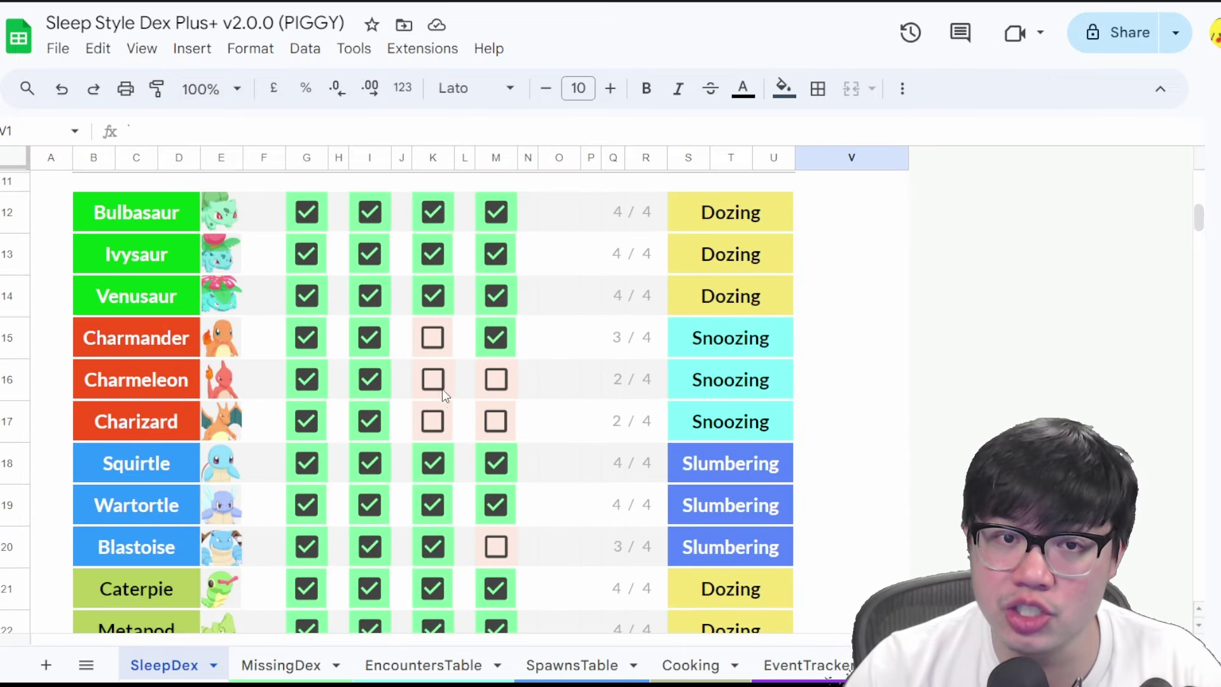
{"action": "scroll", "coordinate": [433, 426], "scroll_direction": "down", "scroll_amount": 5}
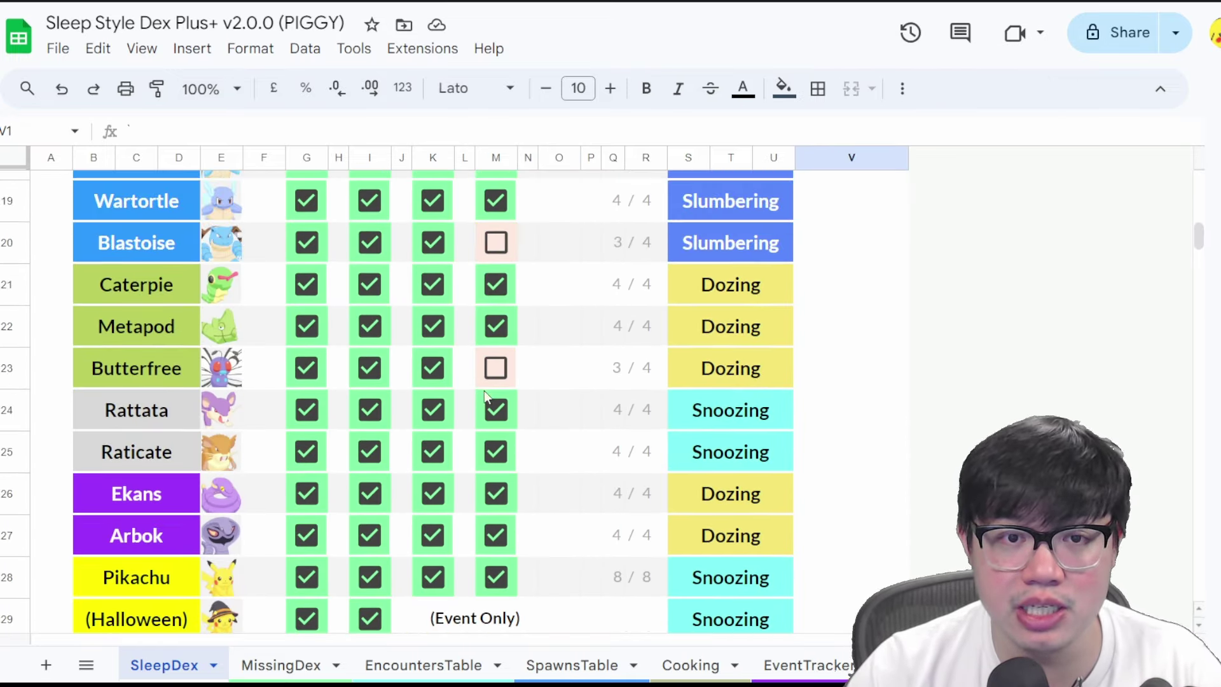
{"action": "scroll", "coordinate": [494, 429], "scroll_direction": "down", "scroll_amount": 7}
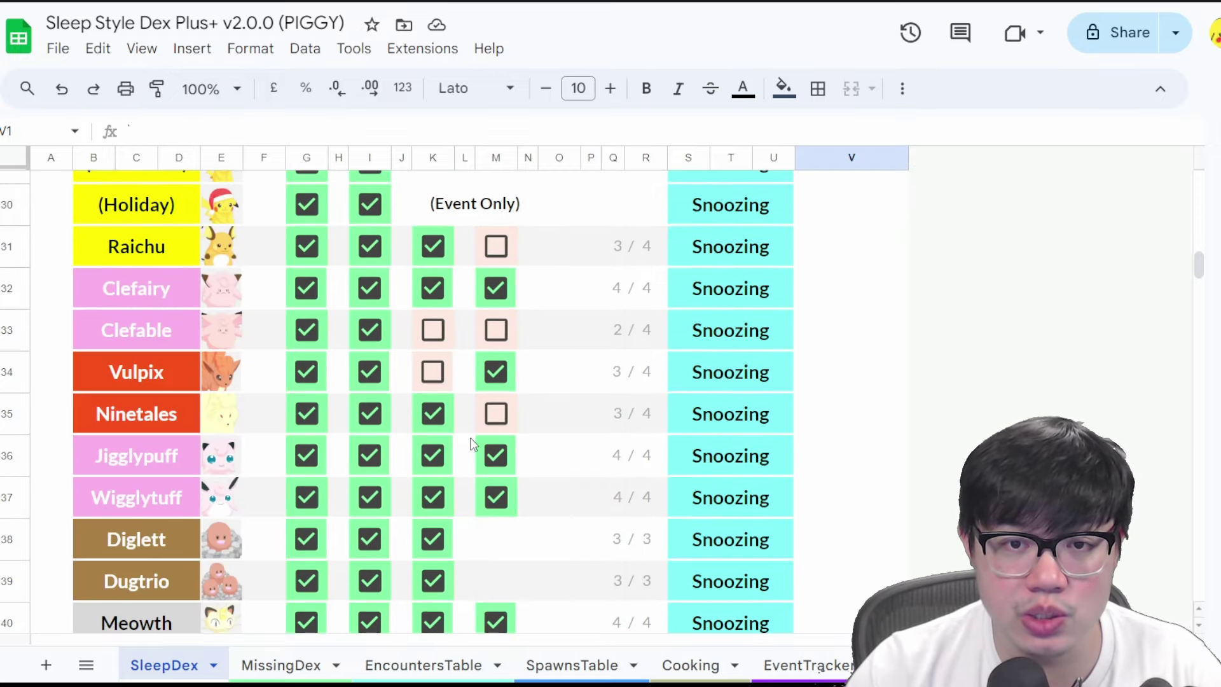
{"action": "scroll", "coordinate": [474, 432], "scroll_direction": "down", "scroll_amount": 18}
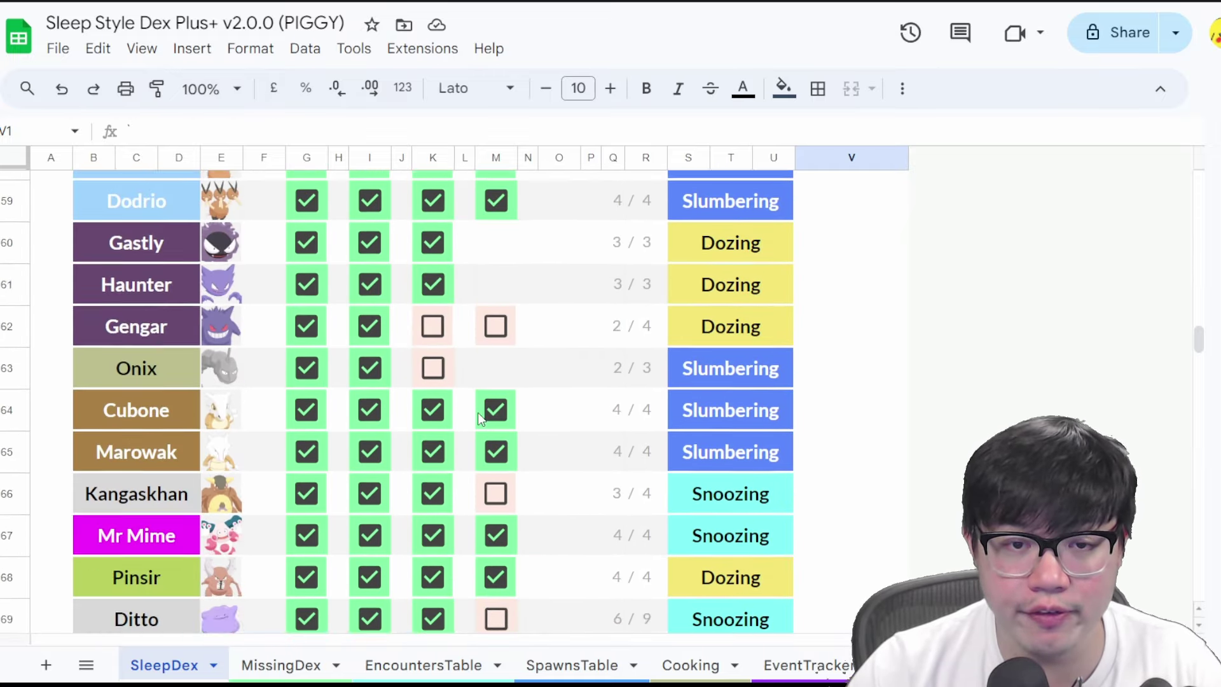
{"action": "scroll", "coordinate": [478, 418], "scroll_direction": "down", "scroll_amount": 11}
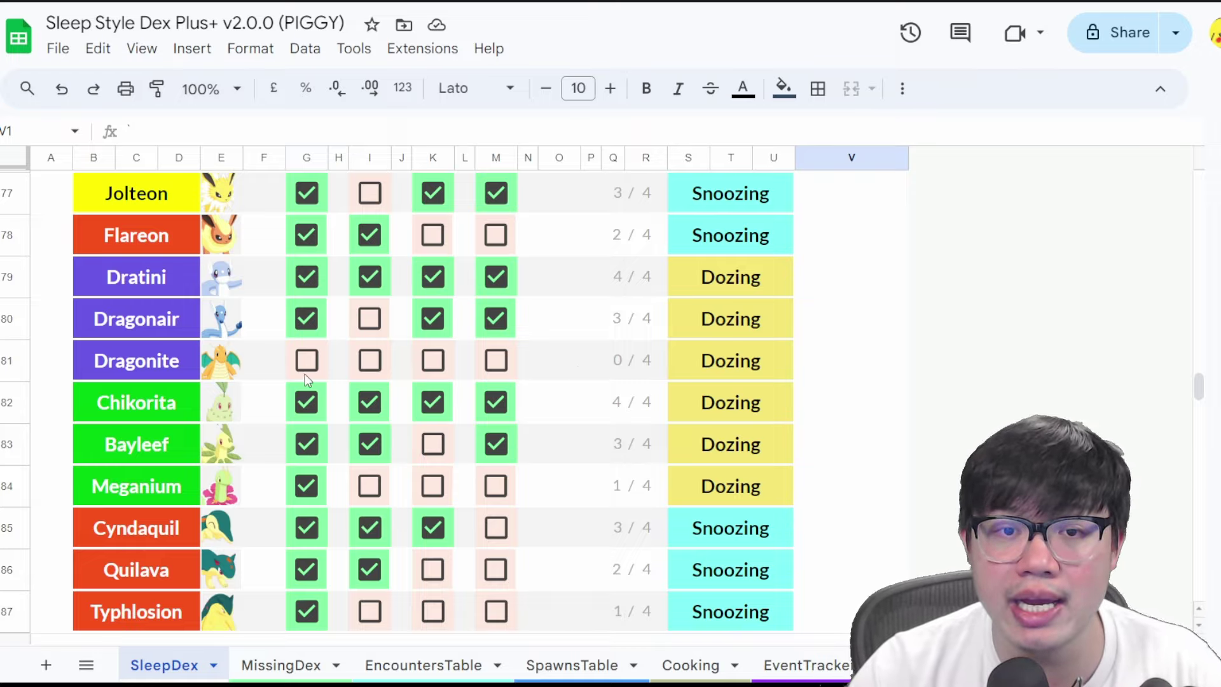
{"action": "scroll", "coordinate": [419, 382], "scroll_direction": "down", "scroll_amount": 20}
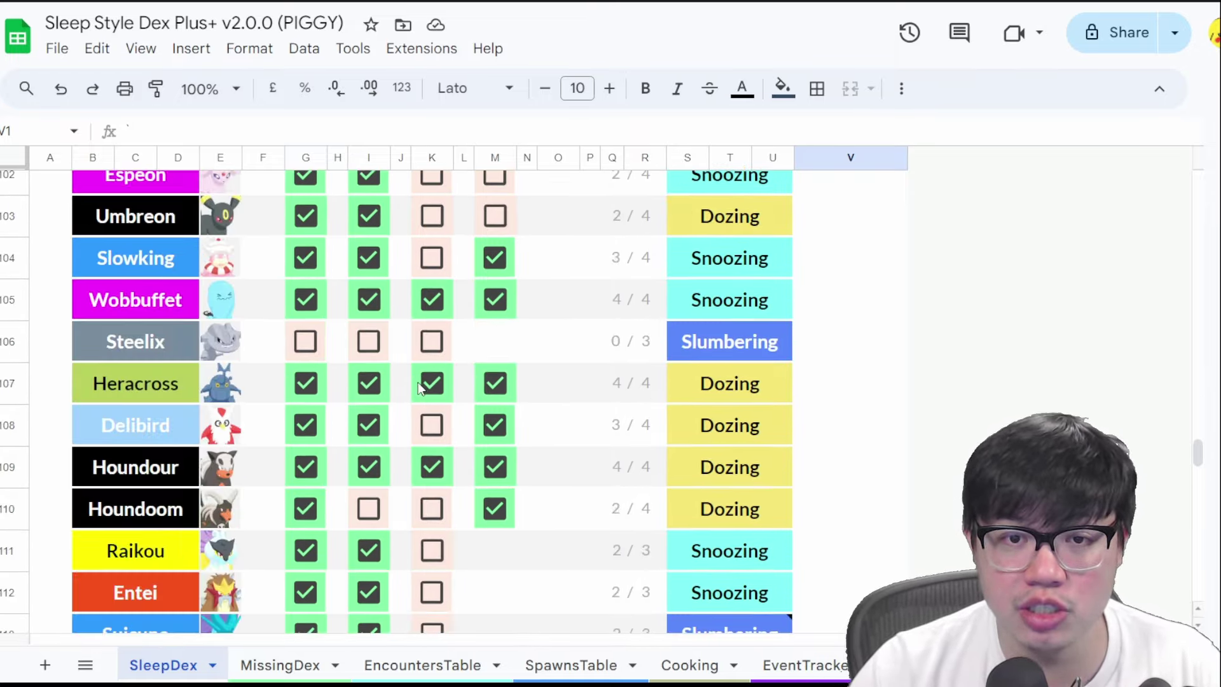
{"action": "scroll", "coordinate": [418, 382], "scroll_direction": "down", "scroll_amount": 7}
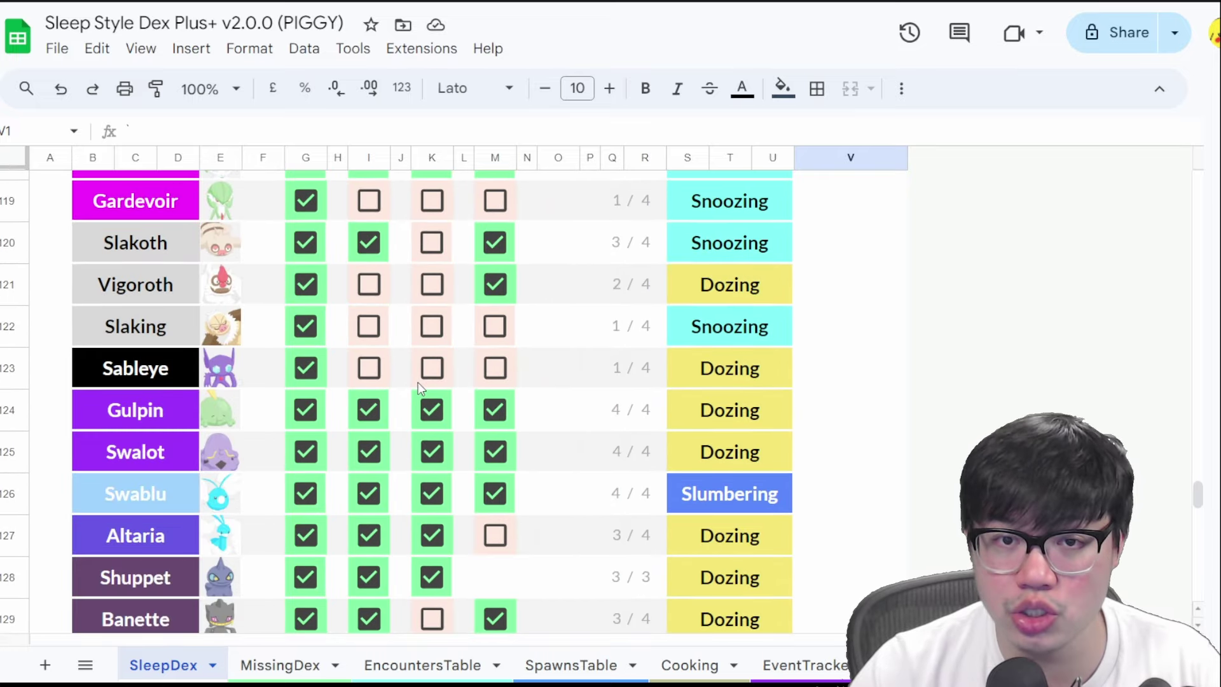
{"action": "scroll", "coordinate": [420, 386], "scroll_direction": "down", "scroll_amount": 12}
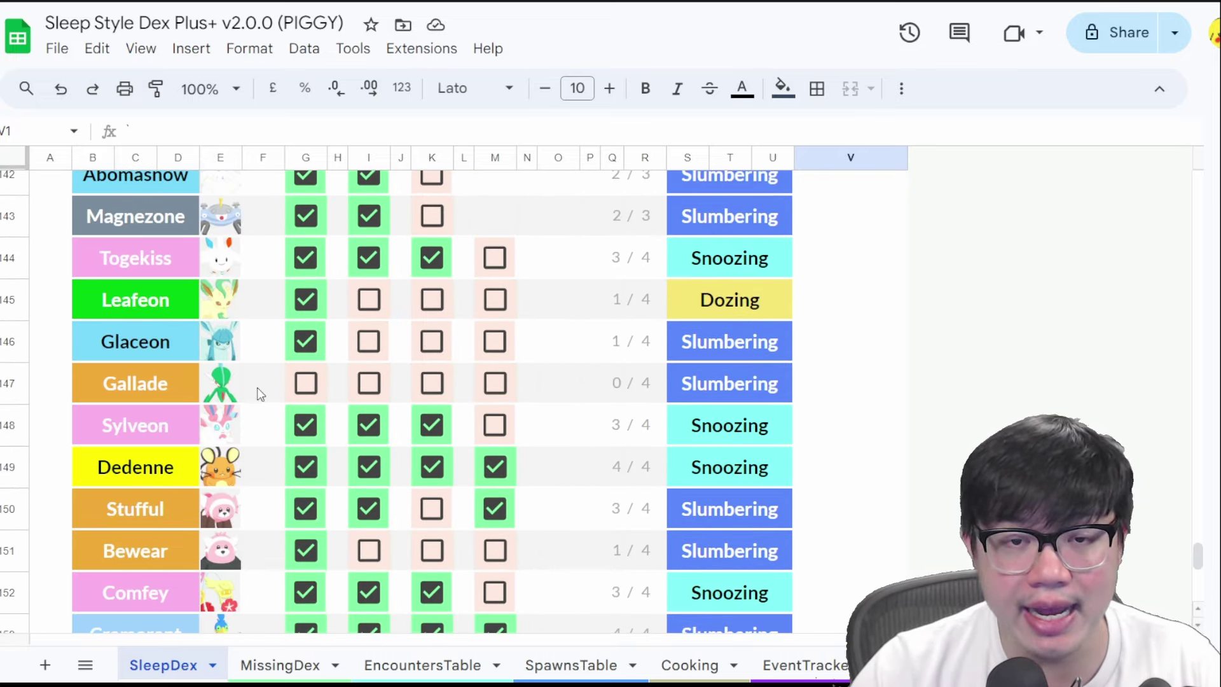
{"action": "scroll", "coordinate": [388, 407], "scroll_direction": "down", "scroll_amount": 6}
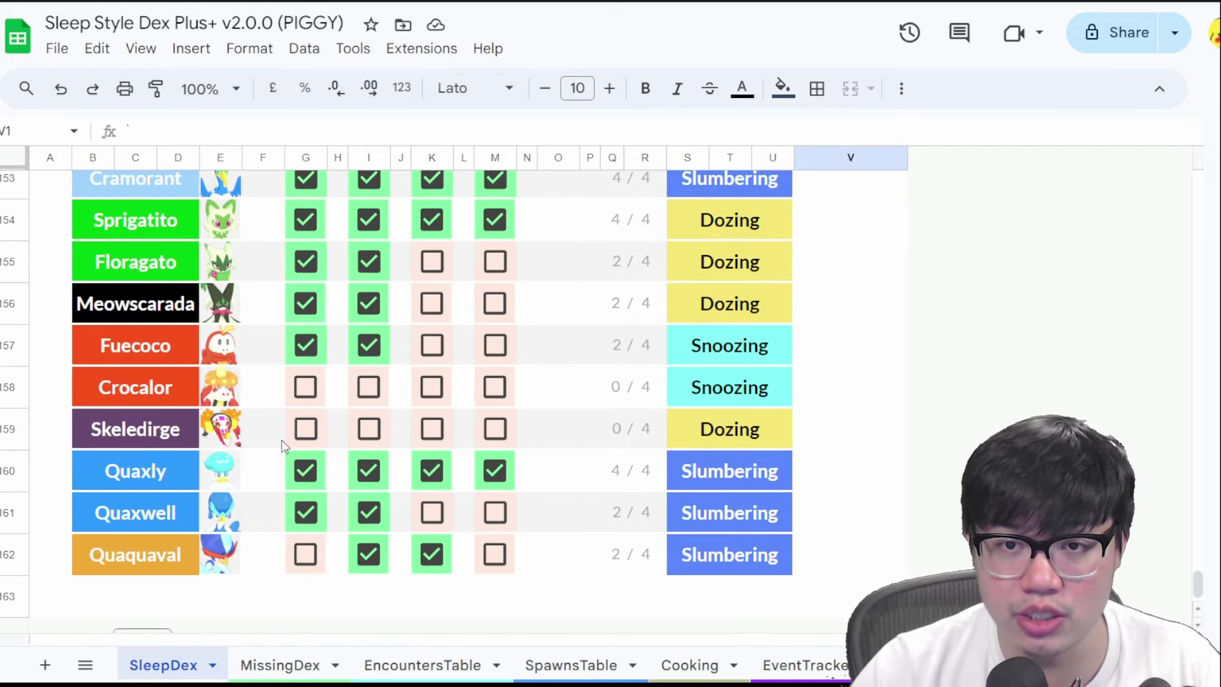
{"action": "scroll", "coordinate": [432, 381], "scroll_direction": "up", "scroll_amount": 1}
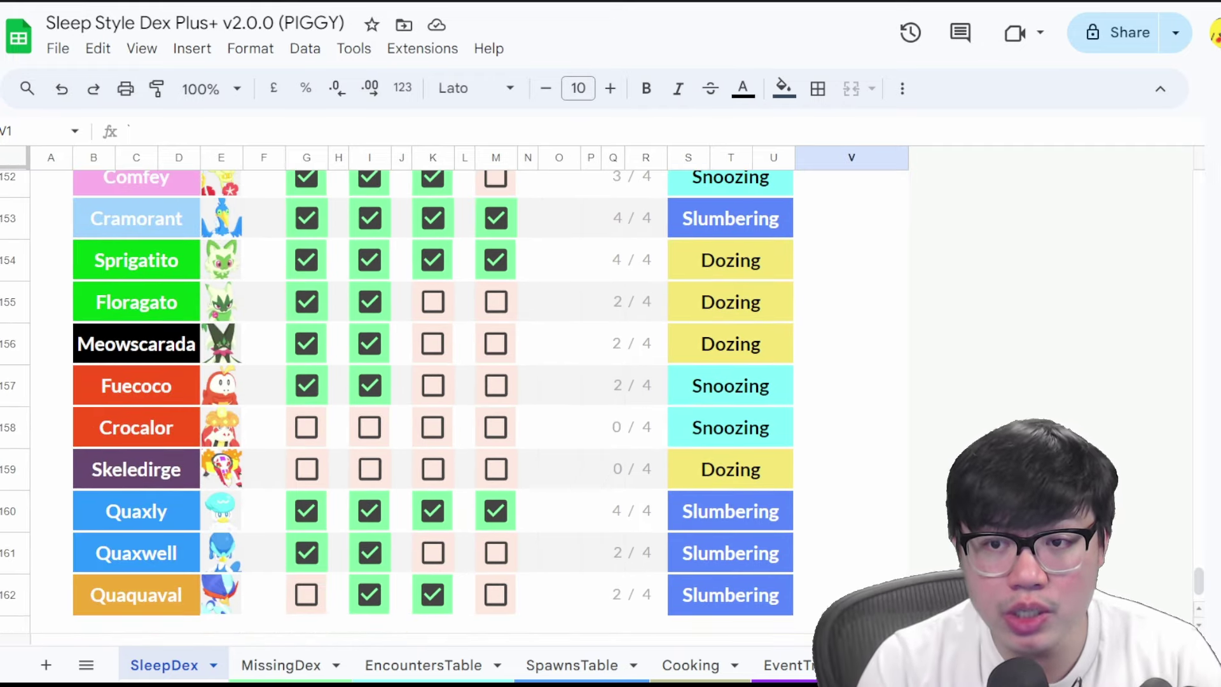
{"action": "left_click", "coordinate": [280, 665]}
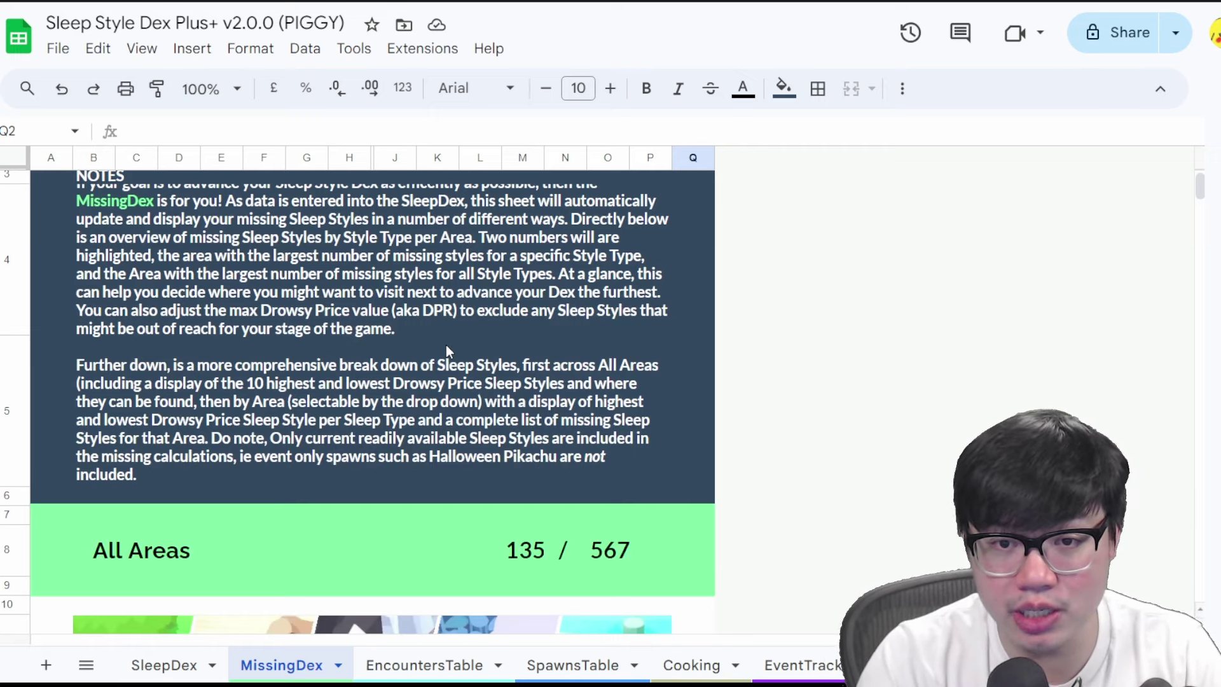
{"action": "scroll", "coordinate": [445, 345], "scroll_direction": "down", "scroll_amount": 3}
{"action": "left_click", "coordinate": [516, 326]}
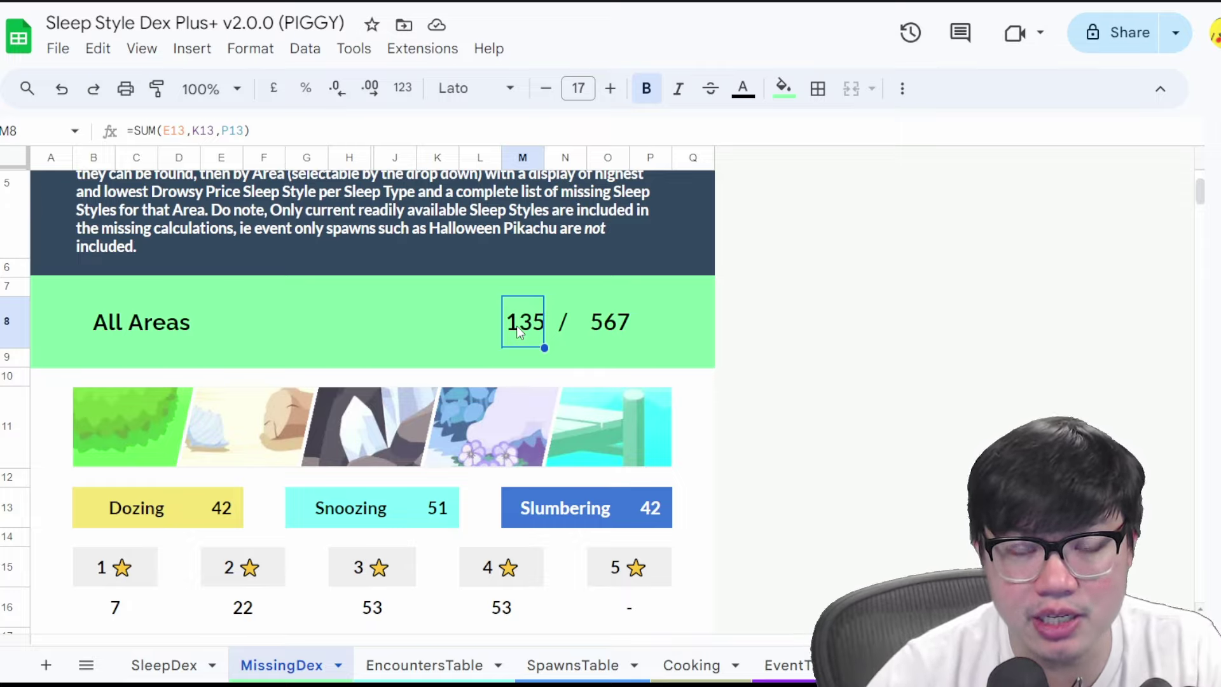
{"action": "left_click", "coordinate": [646, 333]}
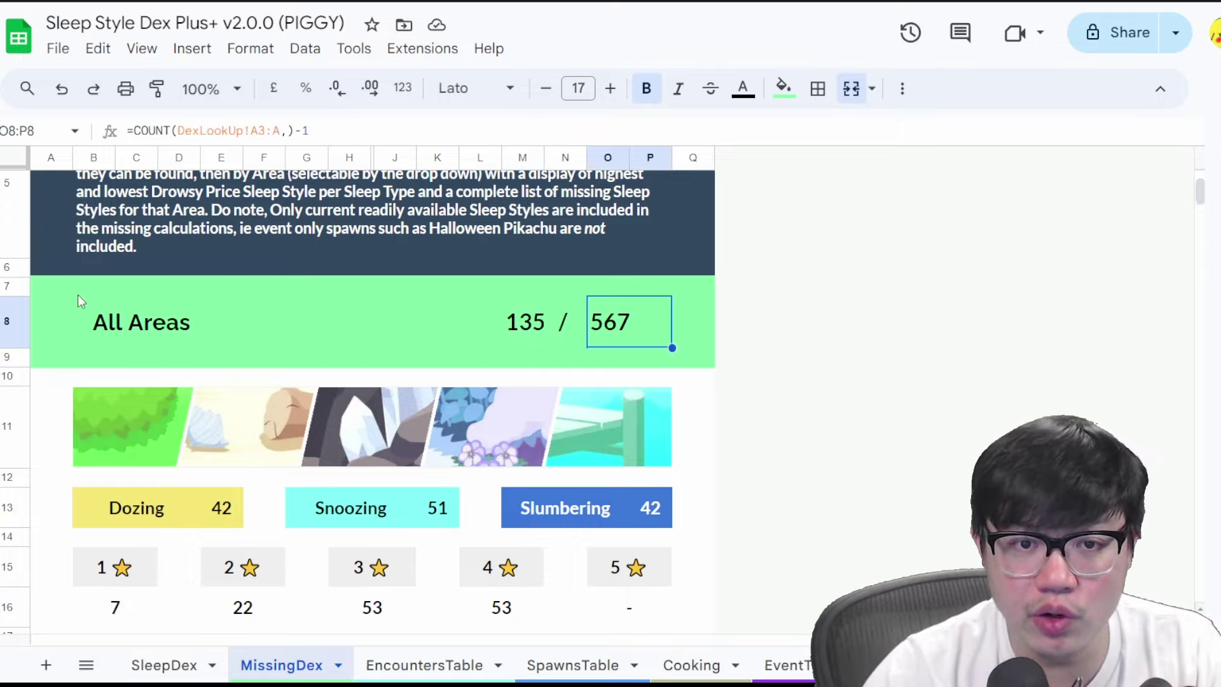
{"action": "scroll", "coordinate": [170, 340], "scroll_direction": "down", "scroll_amount": 2}
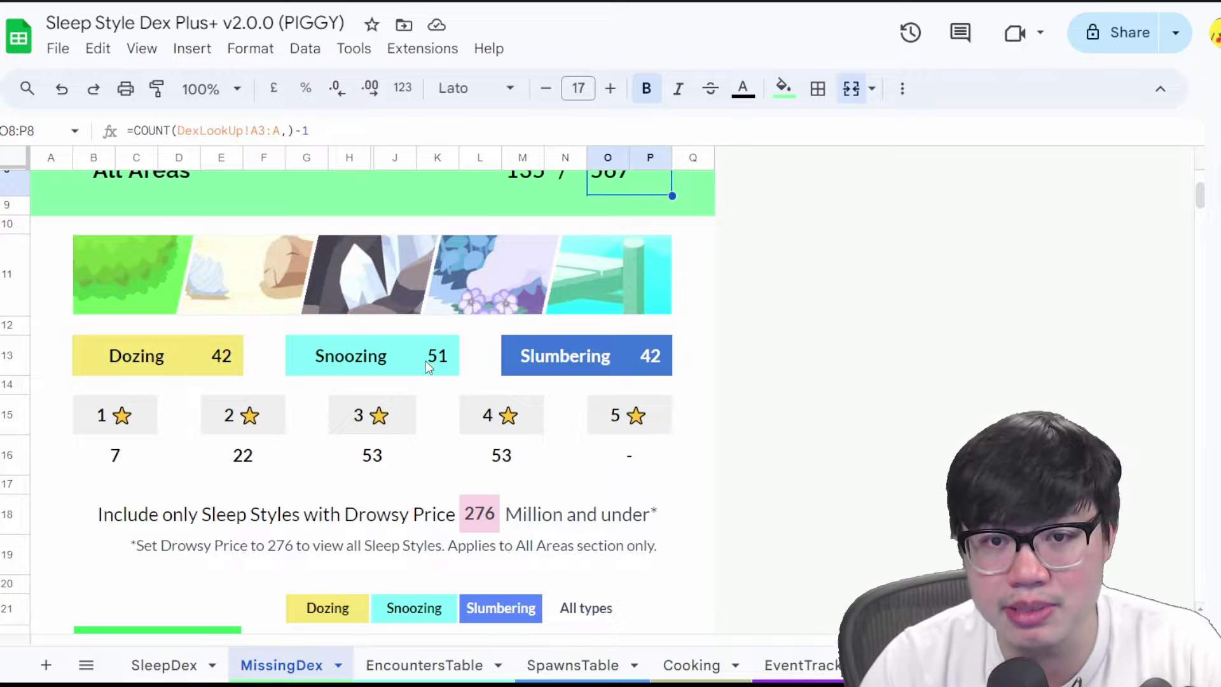
{"action": "scroll", "coordinate": [425, 361], "scroll_direction": "down", "scroll_amount": 3}
{"action": "left_click", "coordinate": [480, 402]}
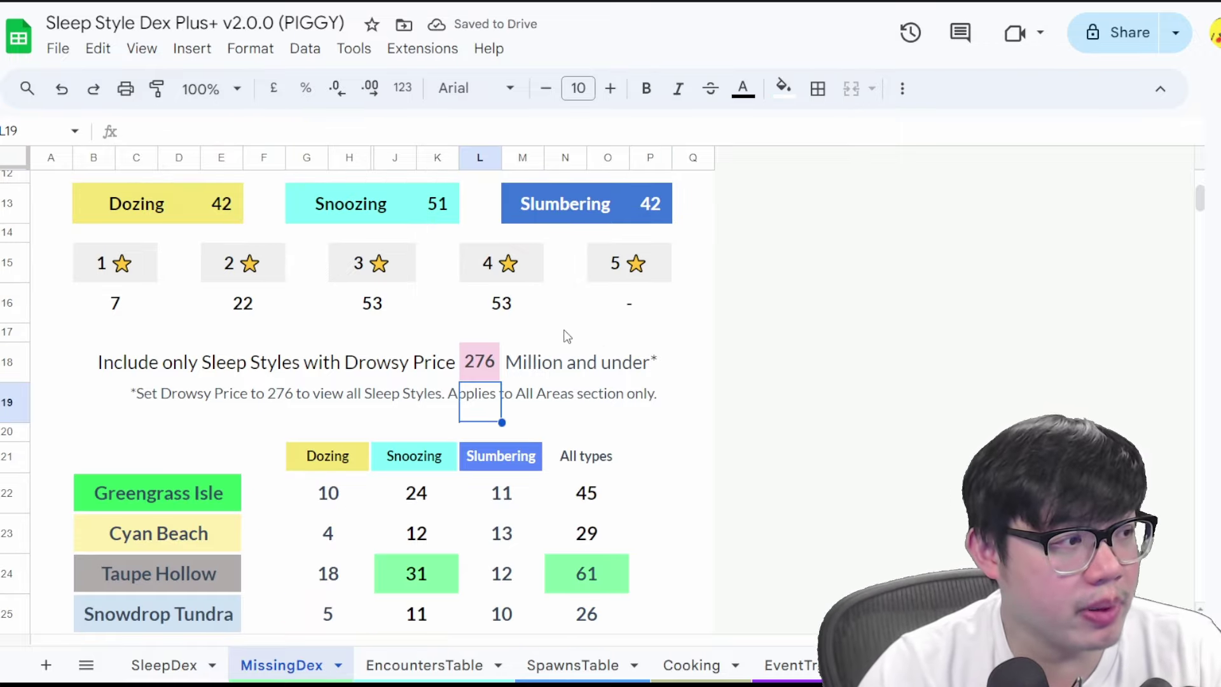
{"action": "left_click", "coordinate": [547, 357]}
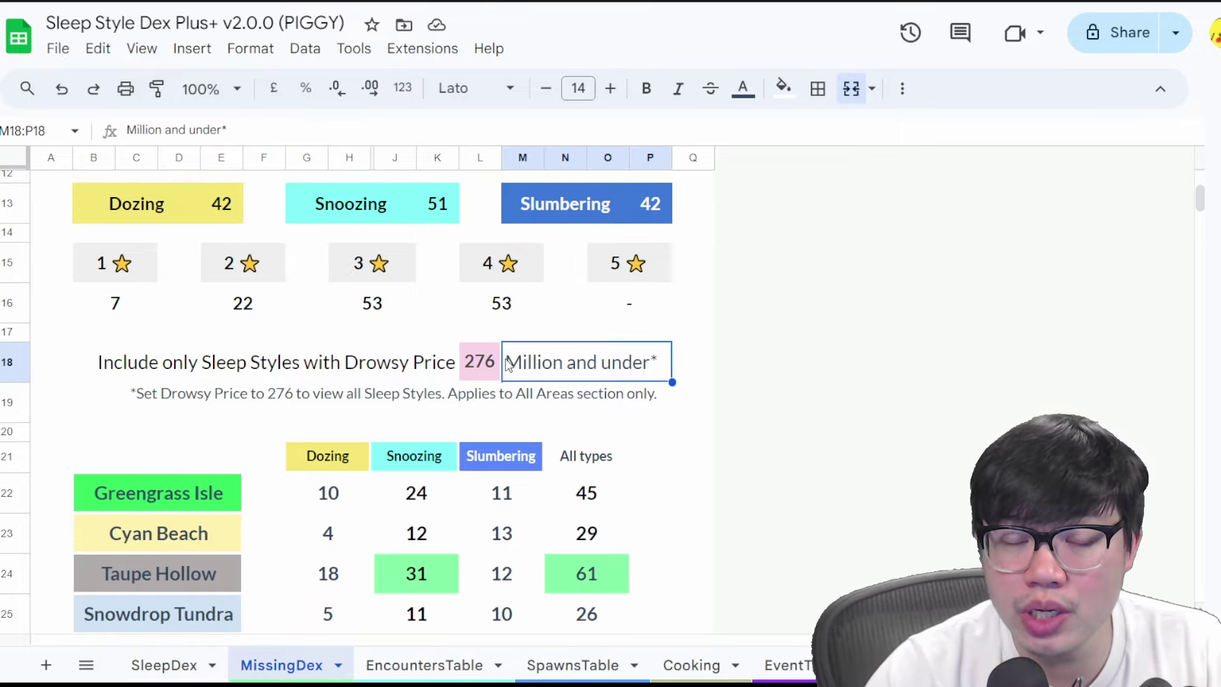
{"action": "left_click", "coordinate": [496, 370]}
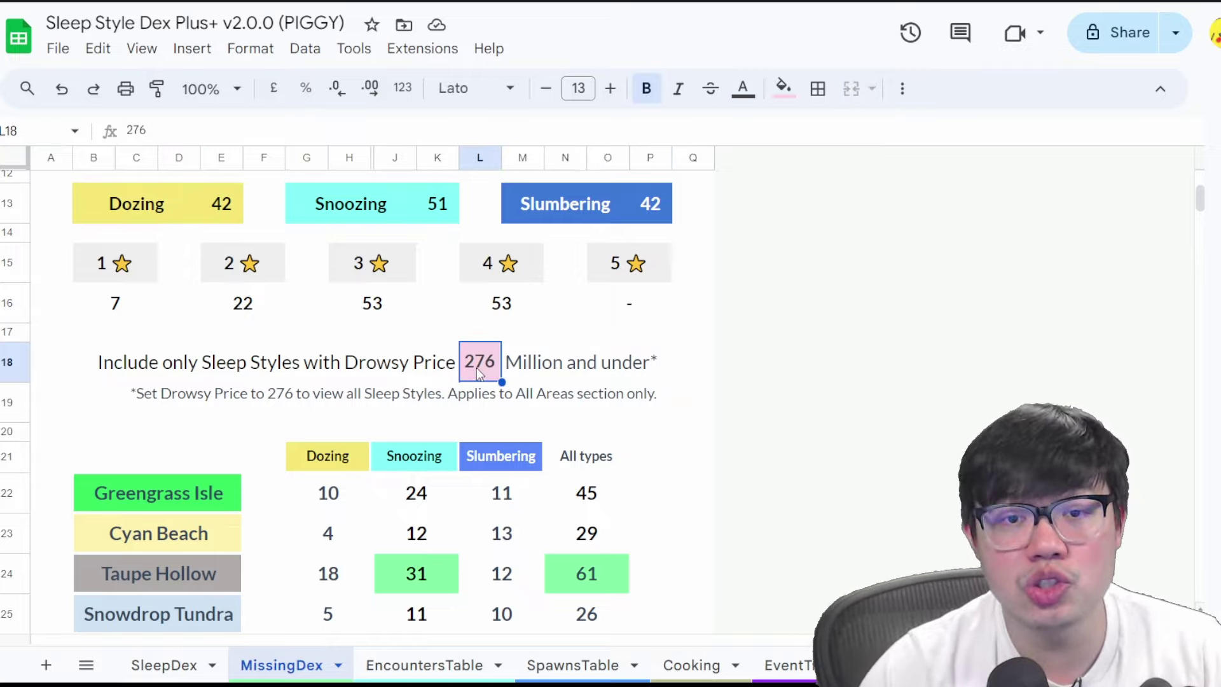
{"action": "scroll", "coordinate": [475, 367], "scroll_direction": "down", "scroll_amount": 7}
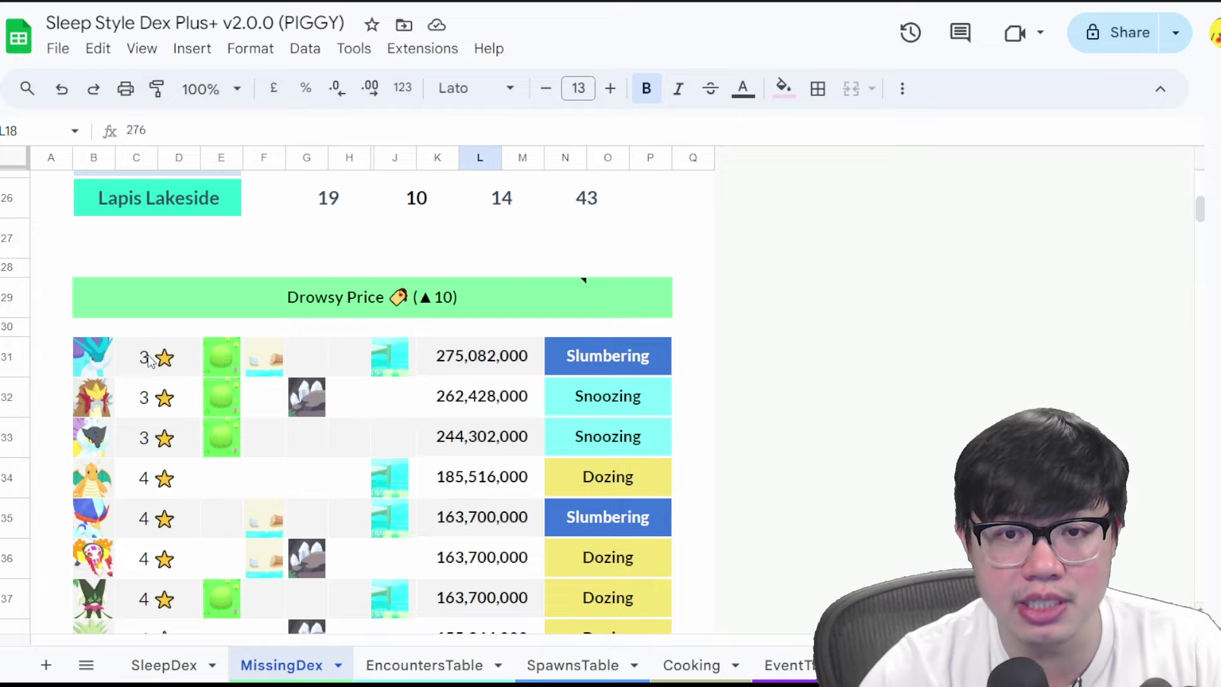
{"action": "scroll", "coordinate": [453, 374], "scroll_direction": "up", "scroll_amount": 7}
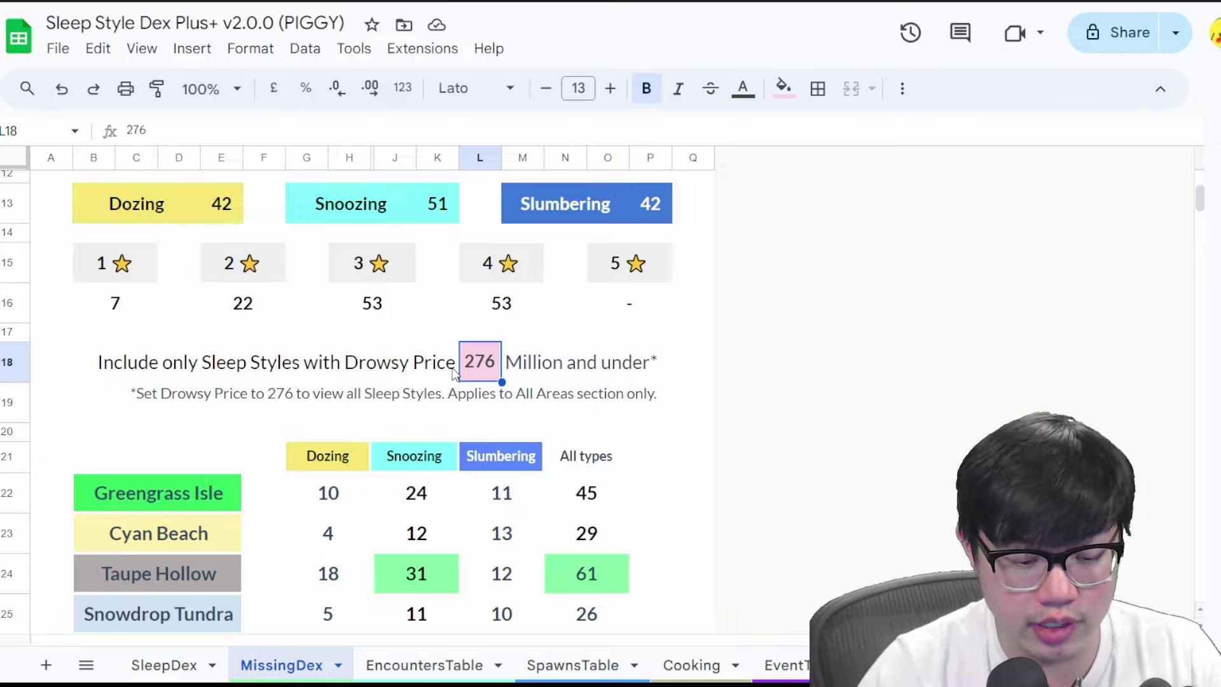
Step: Set the Drowsy Price limit in L18 to 1, then change it to 1000
{"action": "type", "text": "1"}
{"action": "key", "text": "Return"}
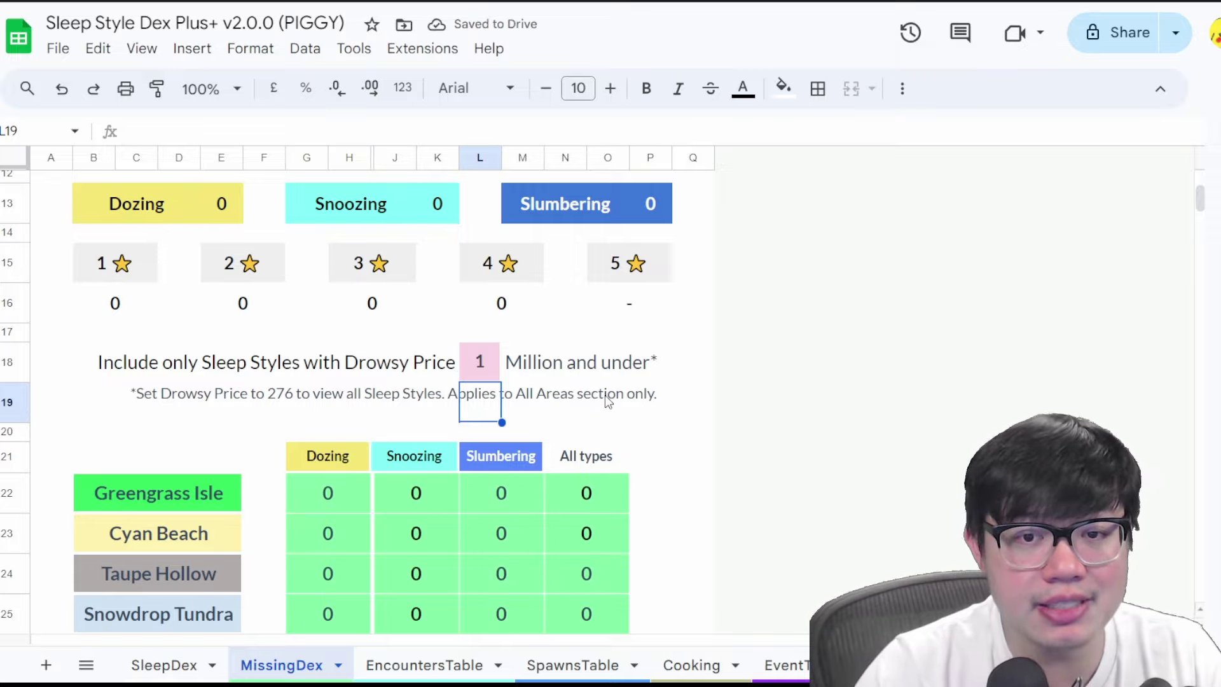
{"action": "scroll", "coordinate": [605, 396], "scroll_direction": "down", "scroll_amount": 1}
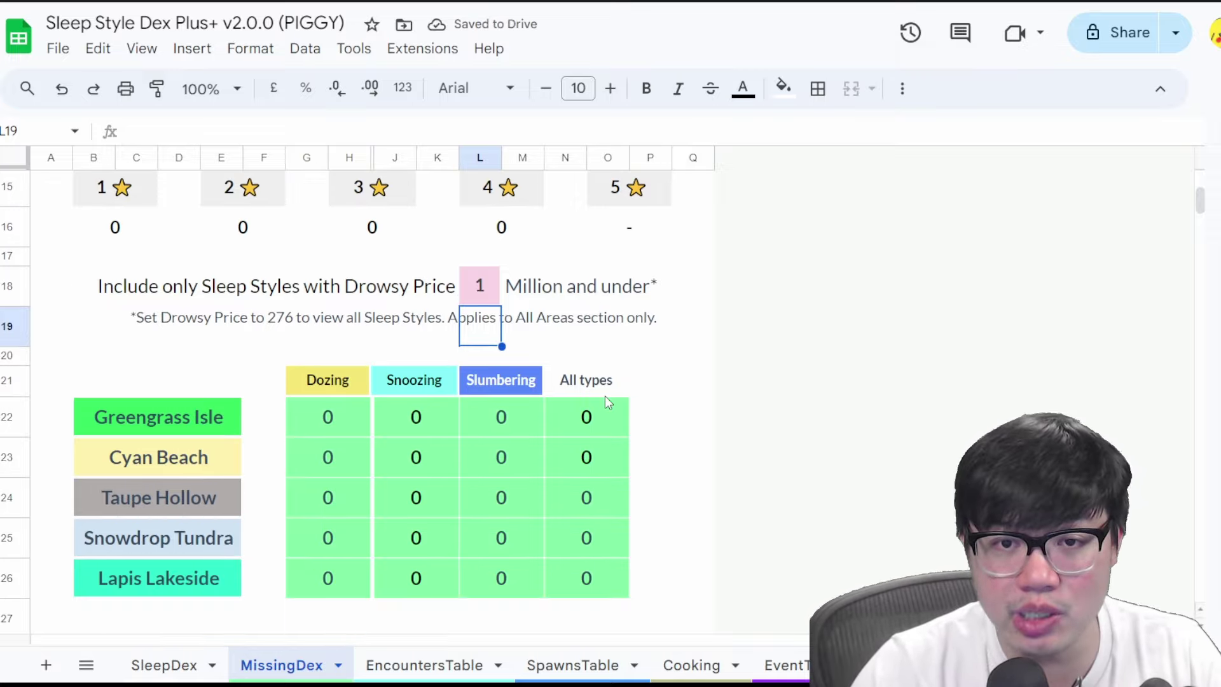
{"action": "scroll", "coordinate": [605, 395], "scroll_direction": "up", "scroll_amount": 1}
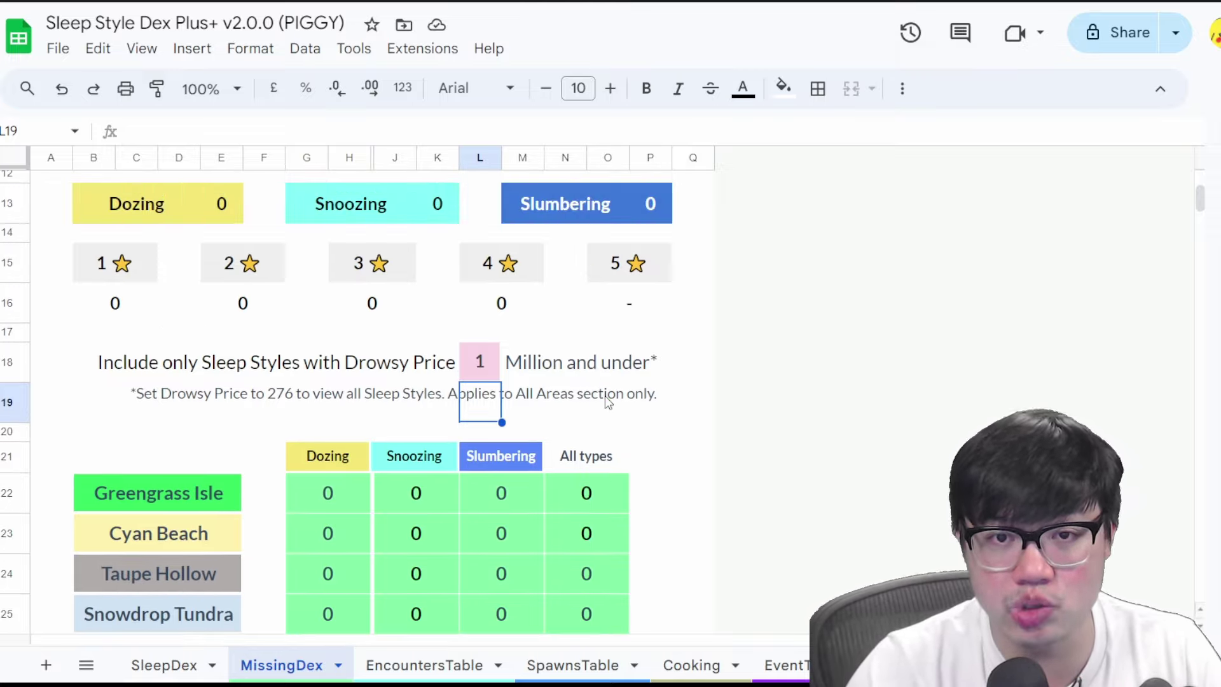
{"action": "left_click", "coordinate": [480, 368]}
{"action": "scroll", "coordinate": [480, 369], "scroll_direction": "up", "scroll_amount": 1}
{"action": "type", "text": "1000"}
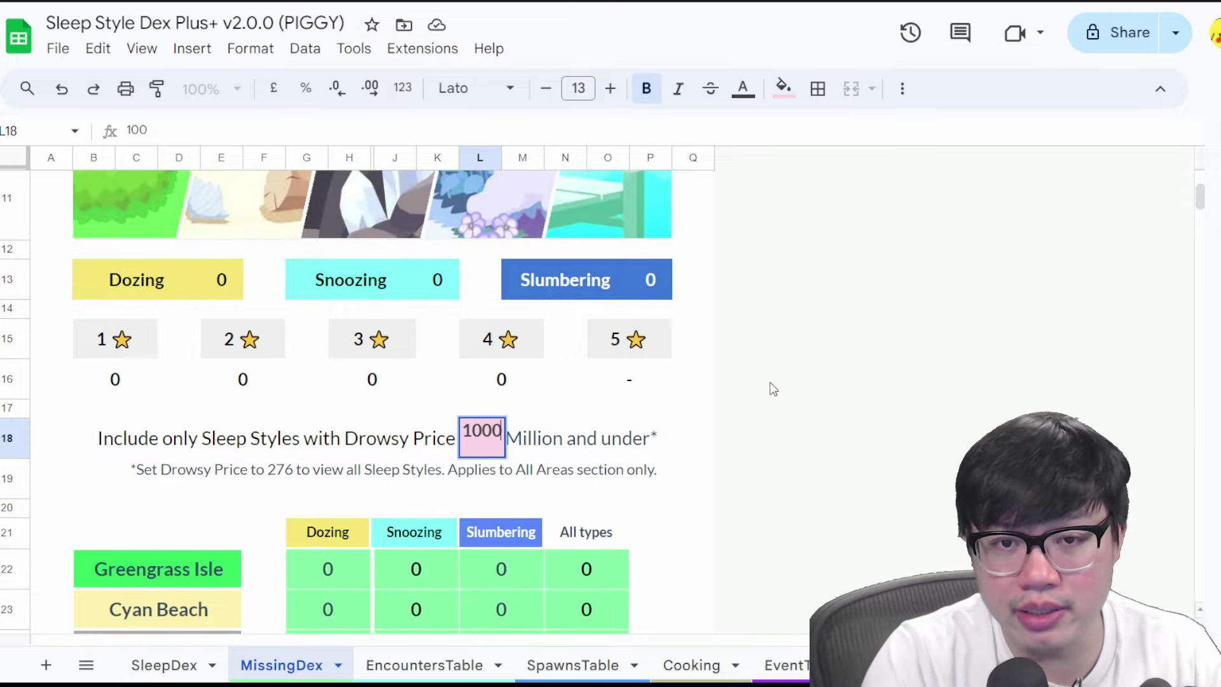
{"action": "key", "text": "Return"}
{"action": "scroll", "coordinate": [773, 389], "scroll_direction": "down", "scroll_amount": 2}
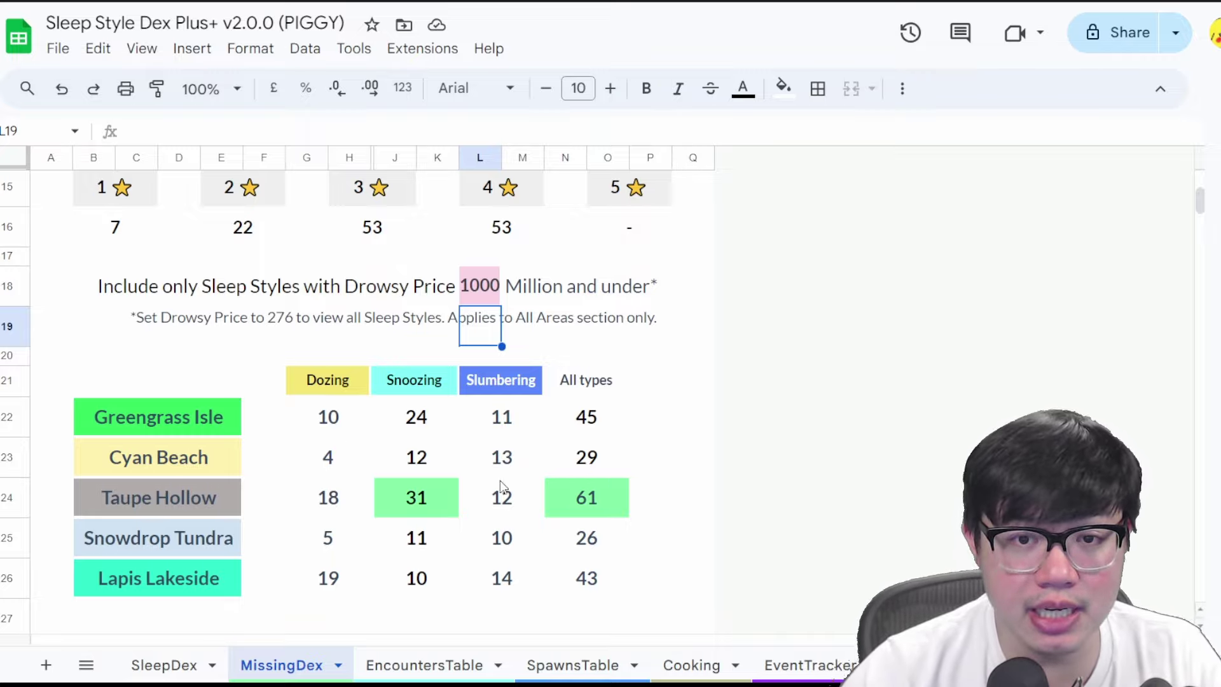
{"action": "left_click", "coordinate": [679, 513]}
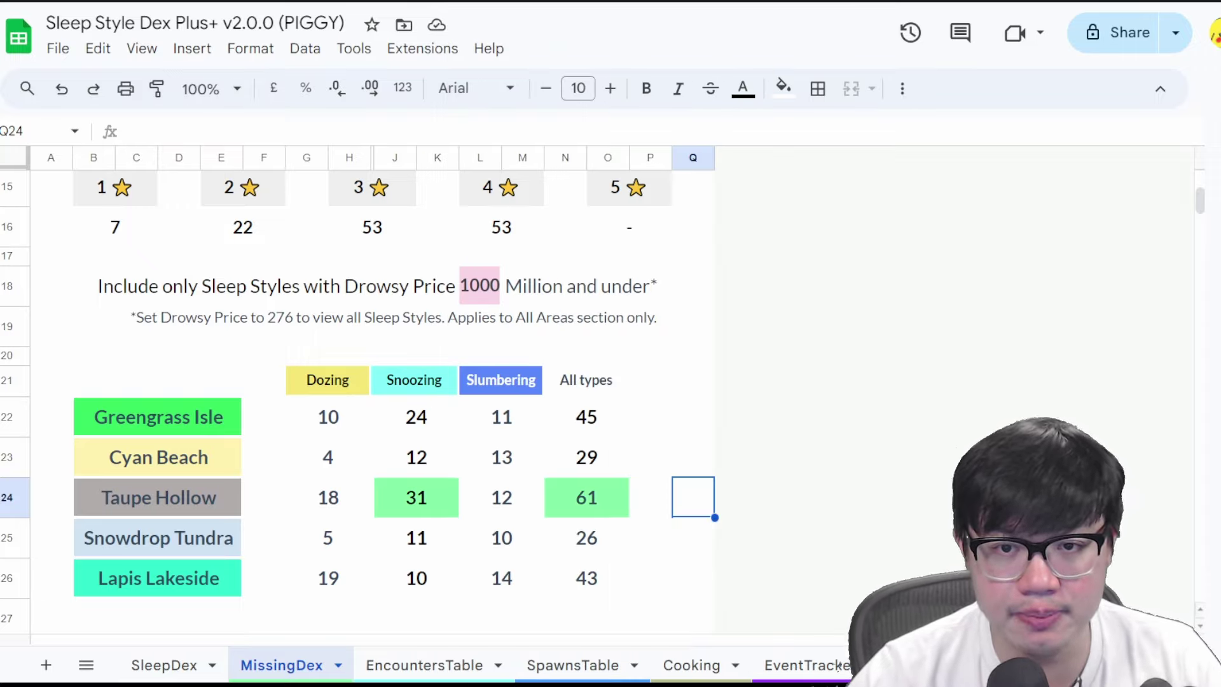
Step: Inspect the formulas behind Taupe Hollow's 61 total and 31 Snoozing count
{"action": "scroll", "coordinate": [694, 319], "scroll_direction": "down", "scroll_amount": 2}
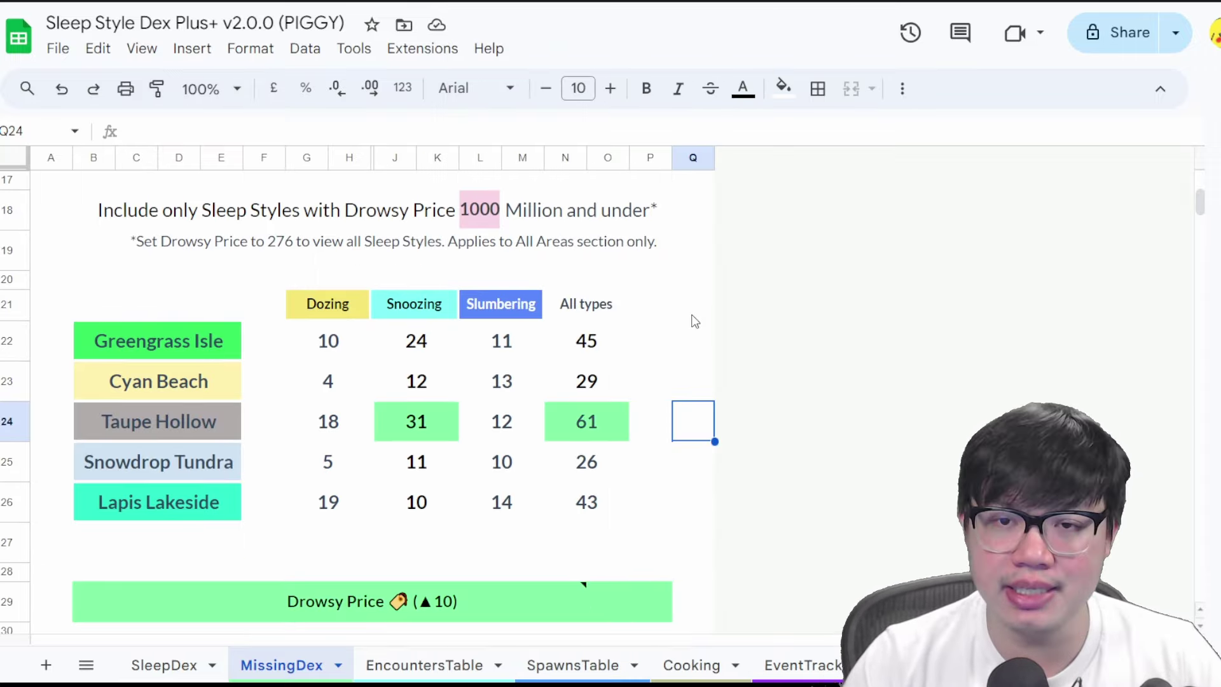
{"action": "left_click", "coordinate": [595, 425]}
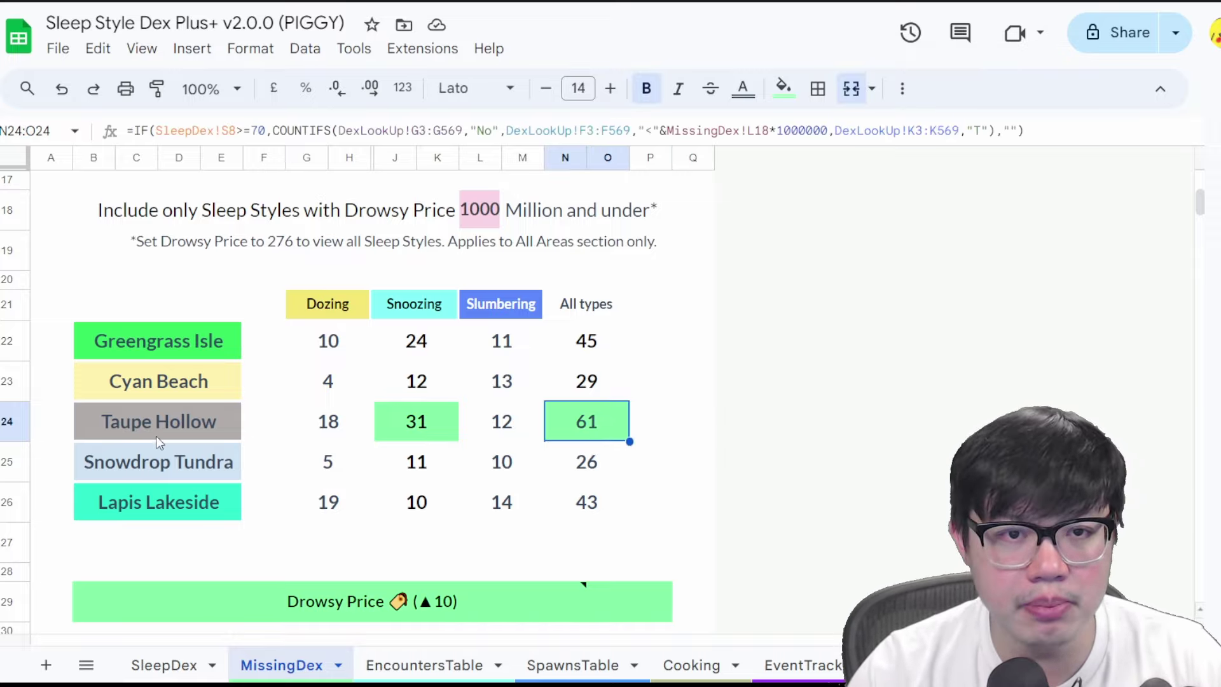
{"action": "left_click", "coordinate": [419, 428]}
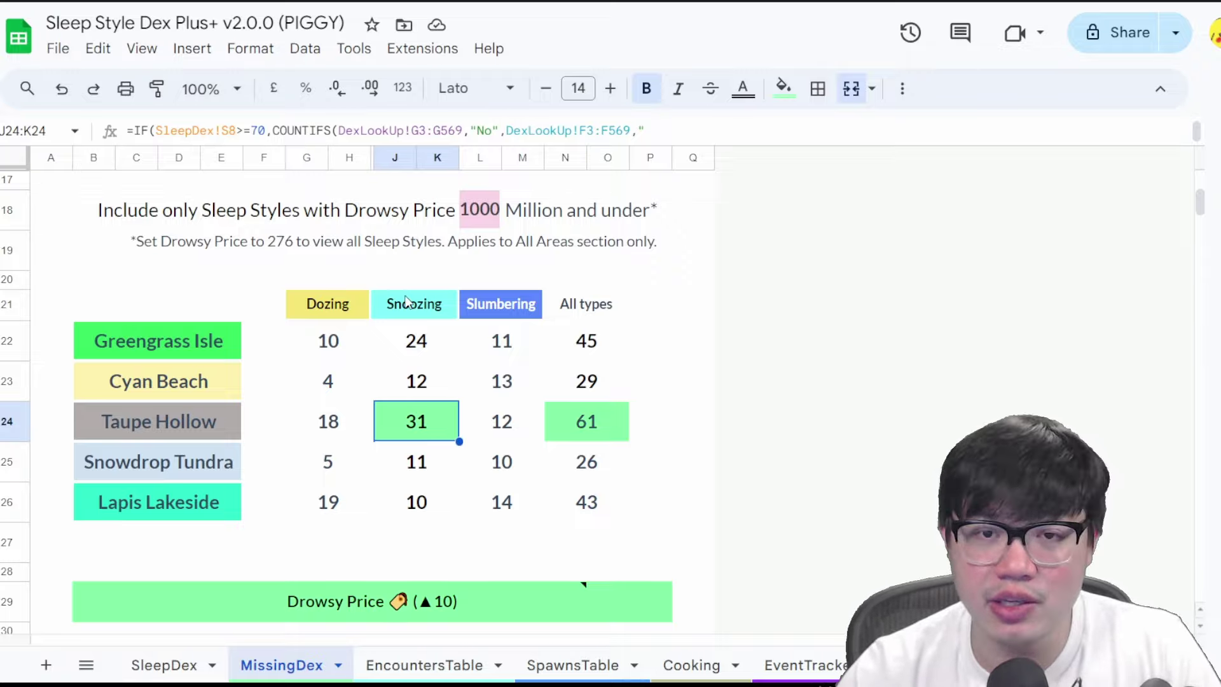
Step: Select and clear the Snoozing column, then show the COUNTIFS formula behind Greengrass Isle's 45 in N22
{"action": "left_click_drag", "start_coordinate": [410, 304], "coordinate": [416, 518]}
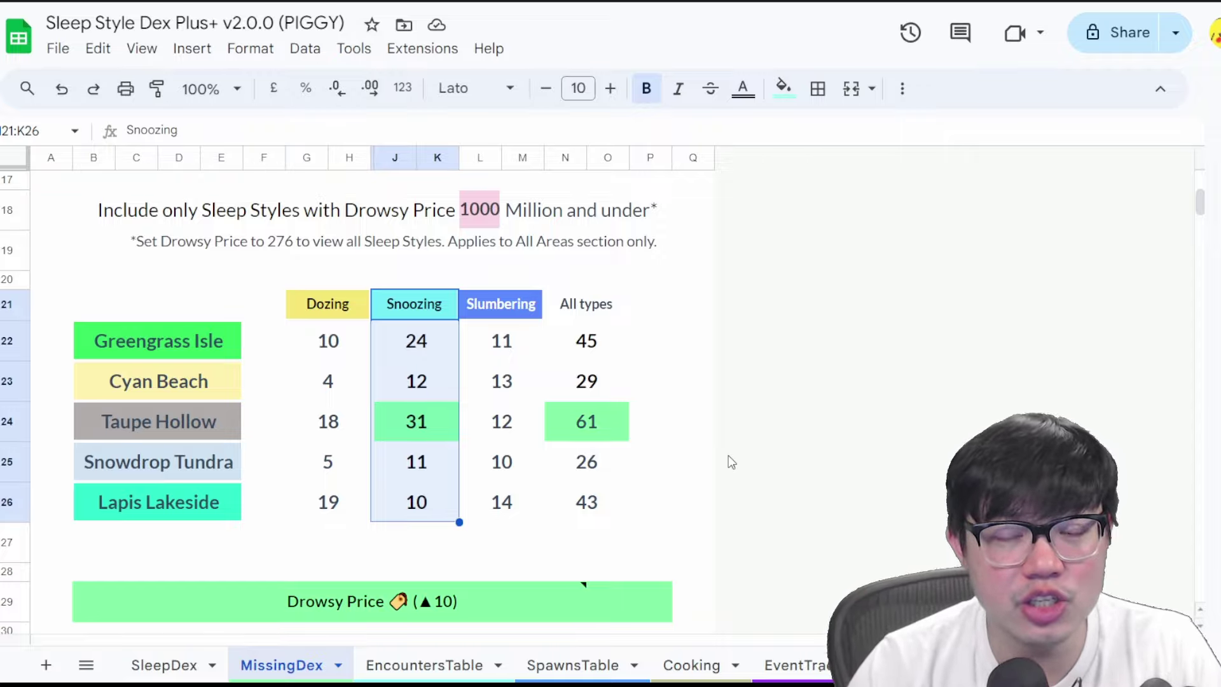
{"action": "left_click", "coordinate": [650, 382]}
{"action": "left_click", "coordinate": [683, 422]}
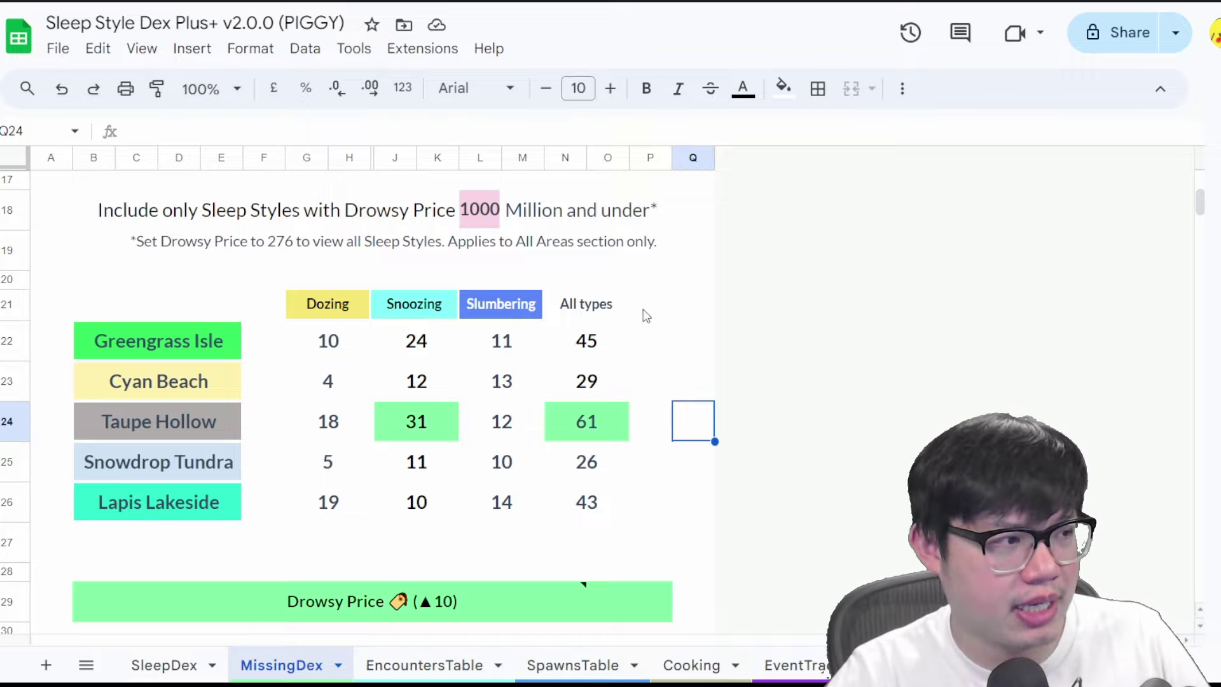
{"action": "left_click", "coordinate": [604, 351]}
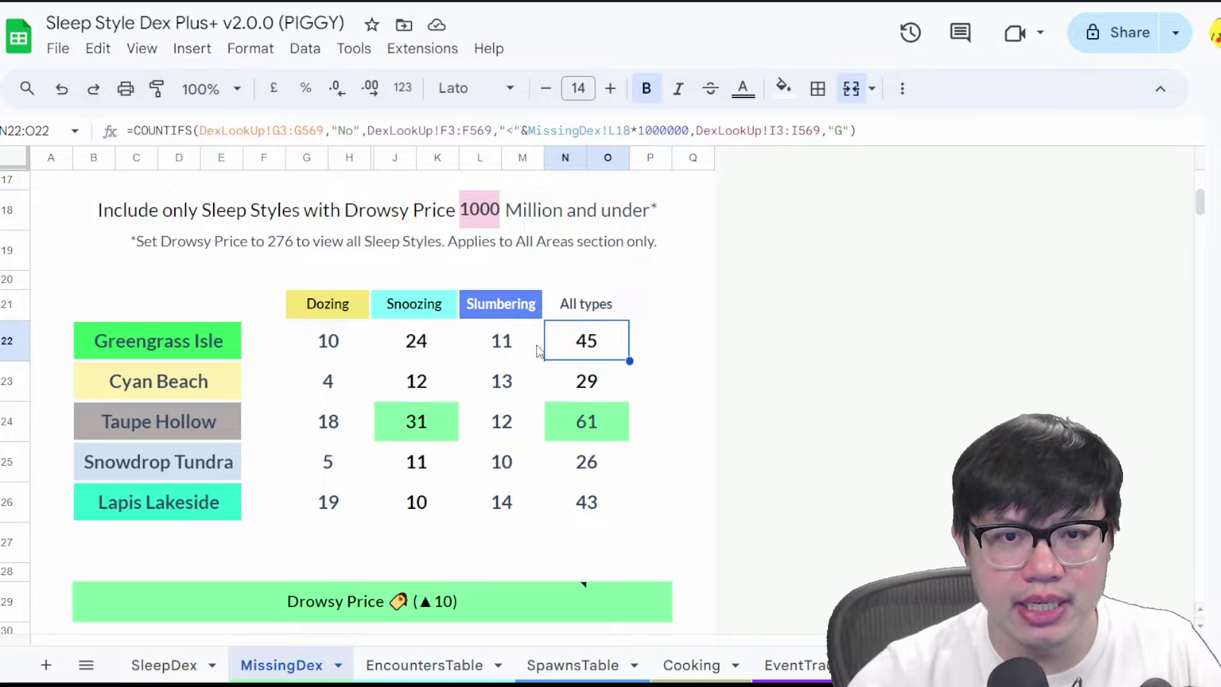
Step: Scroll through the Drowsy Price ▲10 and ▼10 lists, settling on the ▲10 list led by 275,082,000
{"action": "scroll", "coordinate": [579, 357], "scroll_direction": "down", "scroll_amount": 3}
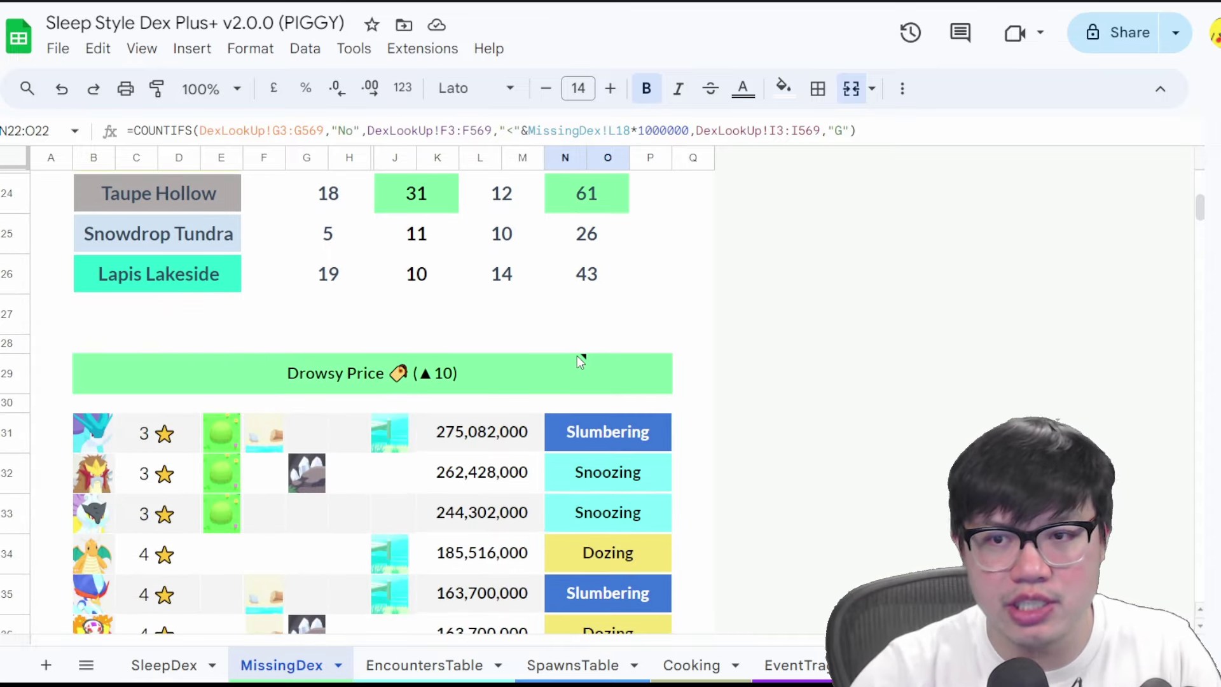
{"action": "scroll", "coordinate": [577, 356], "scroll_direction": "down", "scroll_amount": 3}
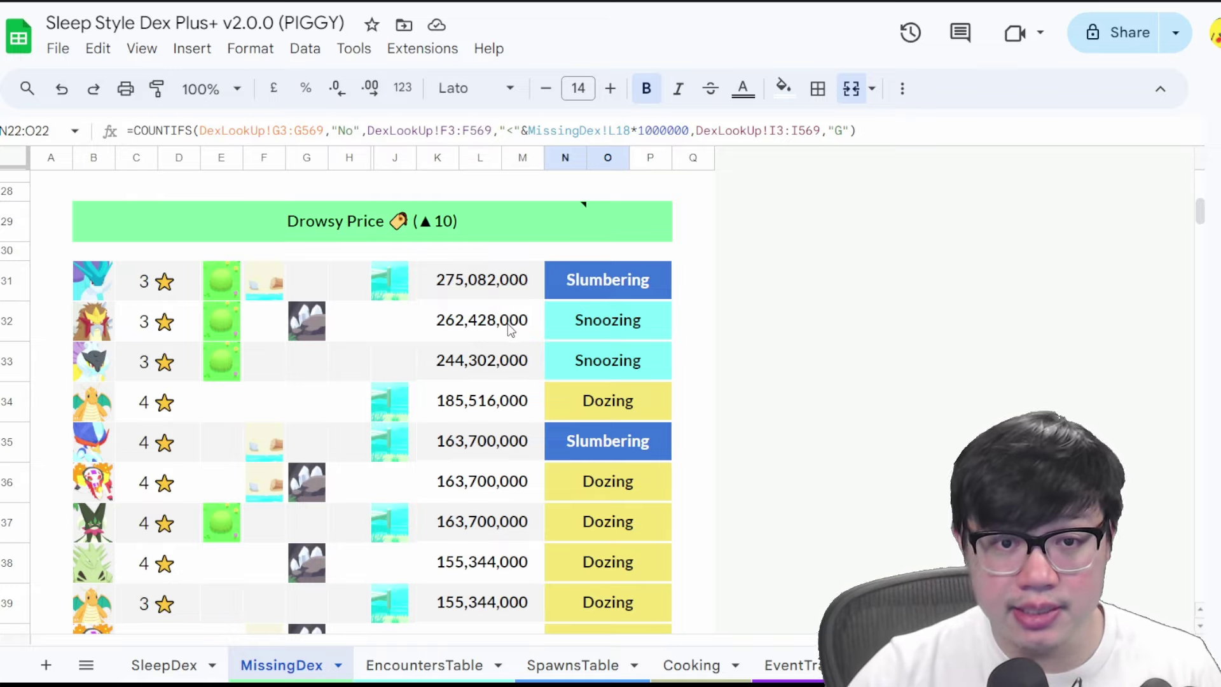
{"action": "scroll", "coordinate": [521, 308], "scroll_direction": "down", "scroll_amount": 2}
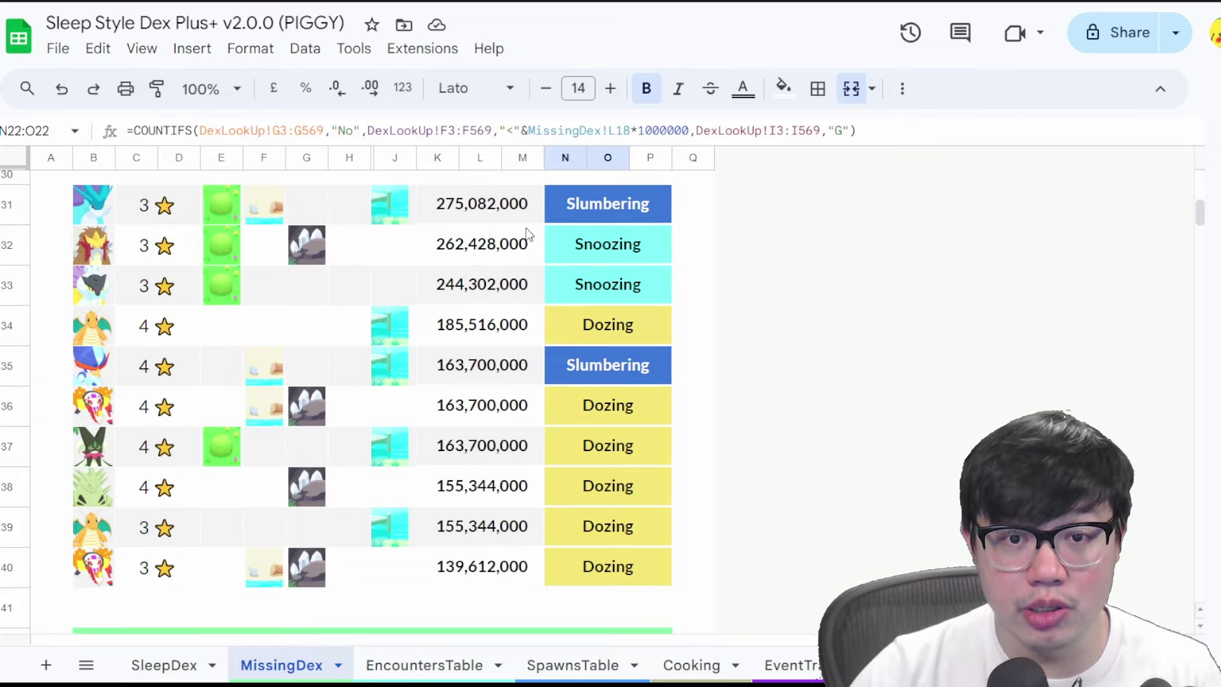
{"action": "scroll", "coordinate": [478, 447], "scroll_direction": "down", "scroll_amount": 8}
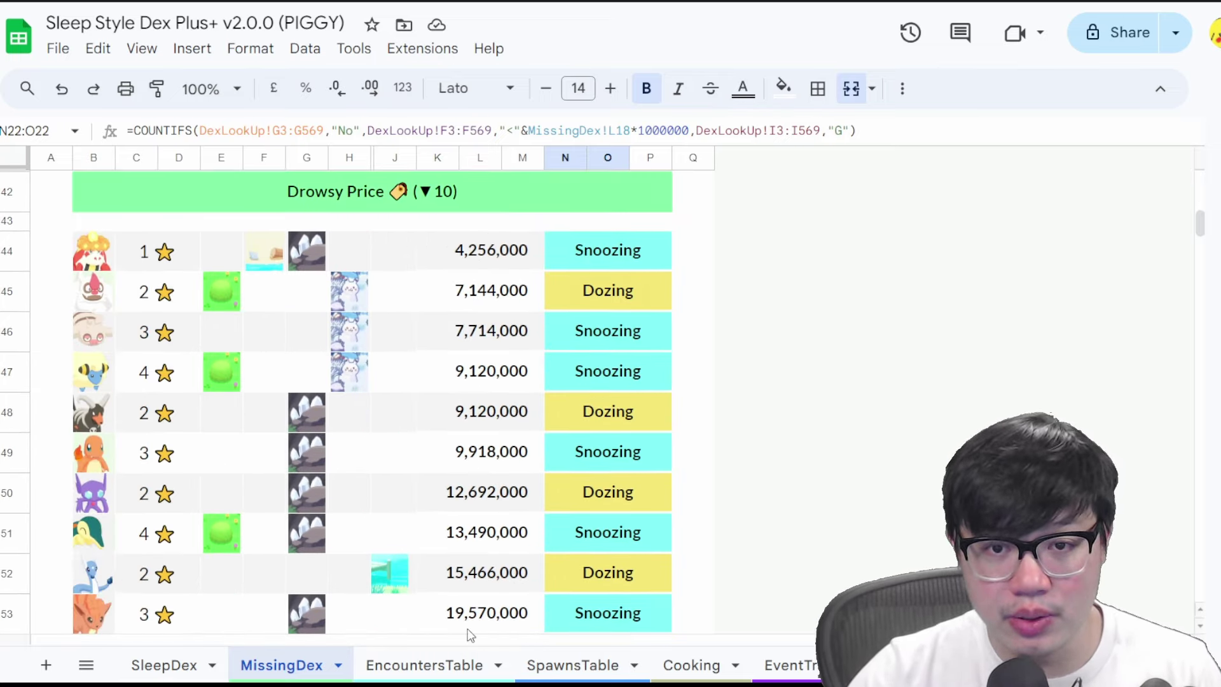
{"action": "scroll", "coordinate": [566, 410], "scroll_direction": "up", "scroll_amount": 5}
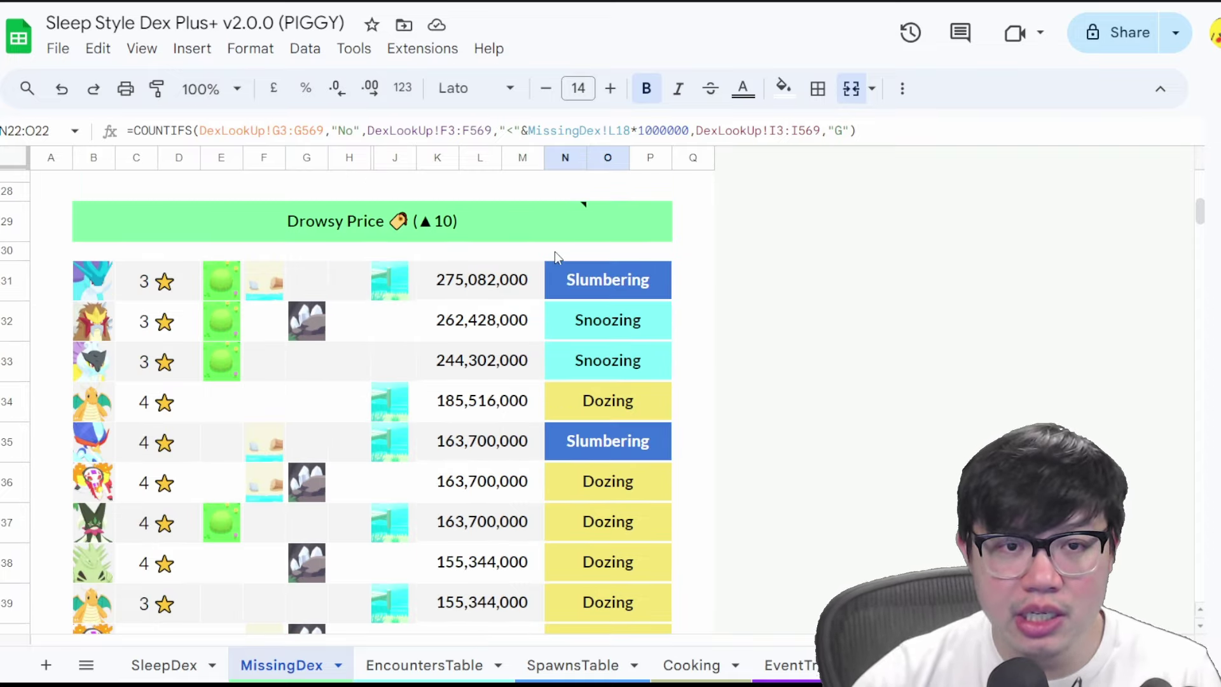
{"action": "scroll", "coordinate": [483, 273], "scroll_direction": "down", "scroll_amount": 1}
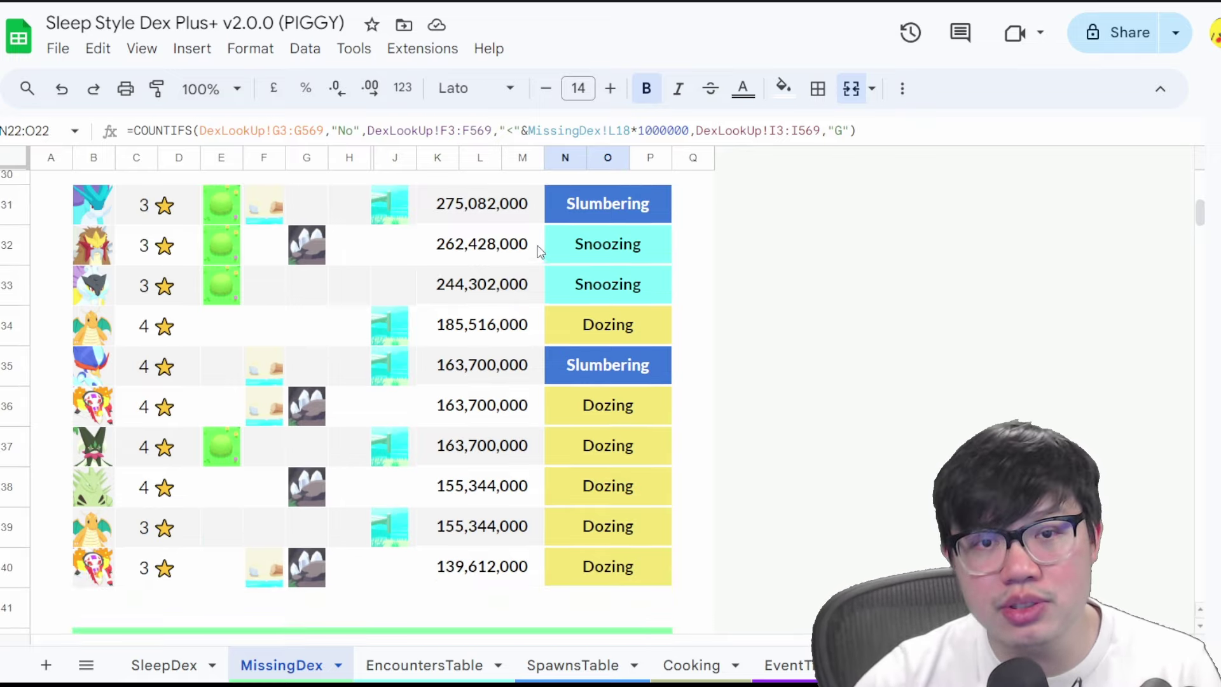
{"action": "scroll", "coordinate": [467, 337], "scroll_direction": "up", "scroll_amount": 1}
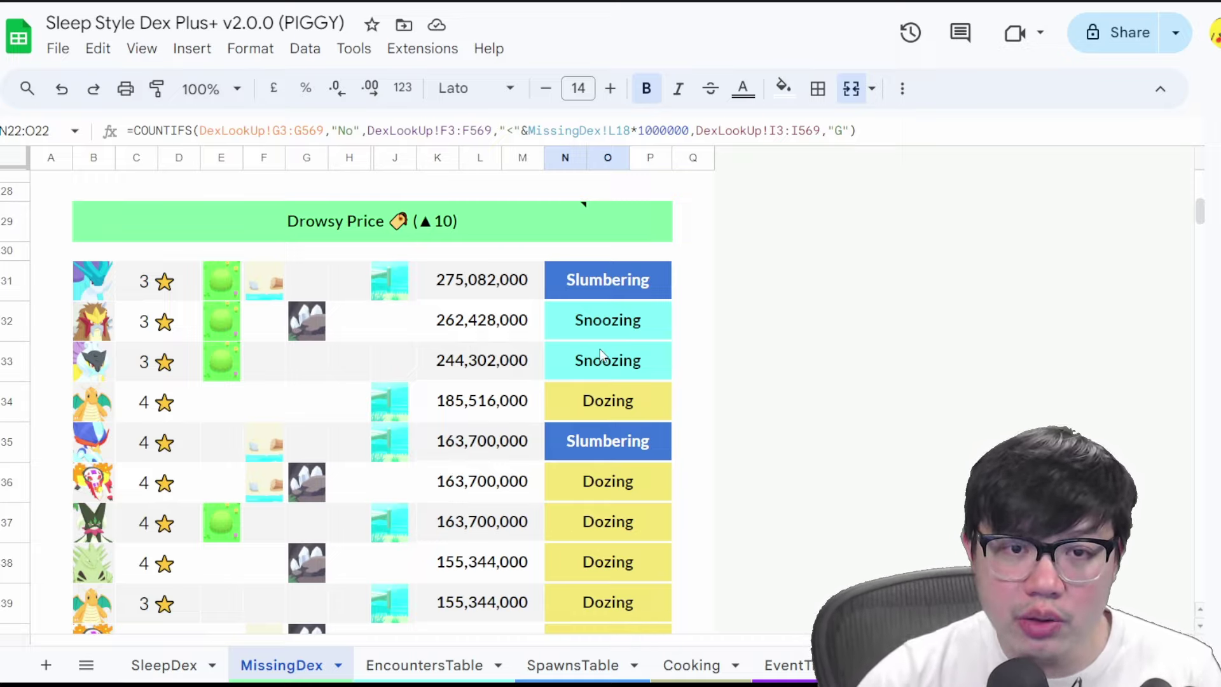
{"action": "scroll", "coordinate": [642, 305], "scroll_direction": "down", "scroll_amount": 1}
{"action": "scroll", "coordinate": [572, 356], "scroll_direction": "up", "scroll_amount": 1}
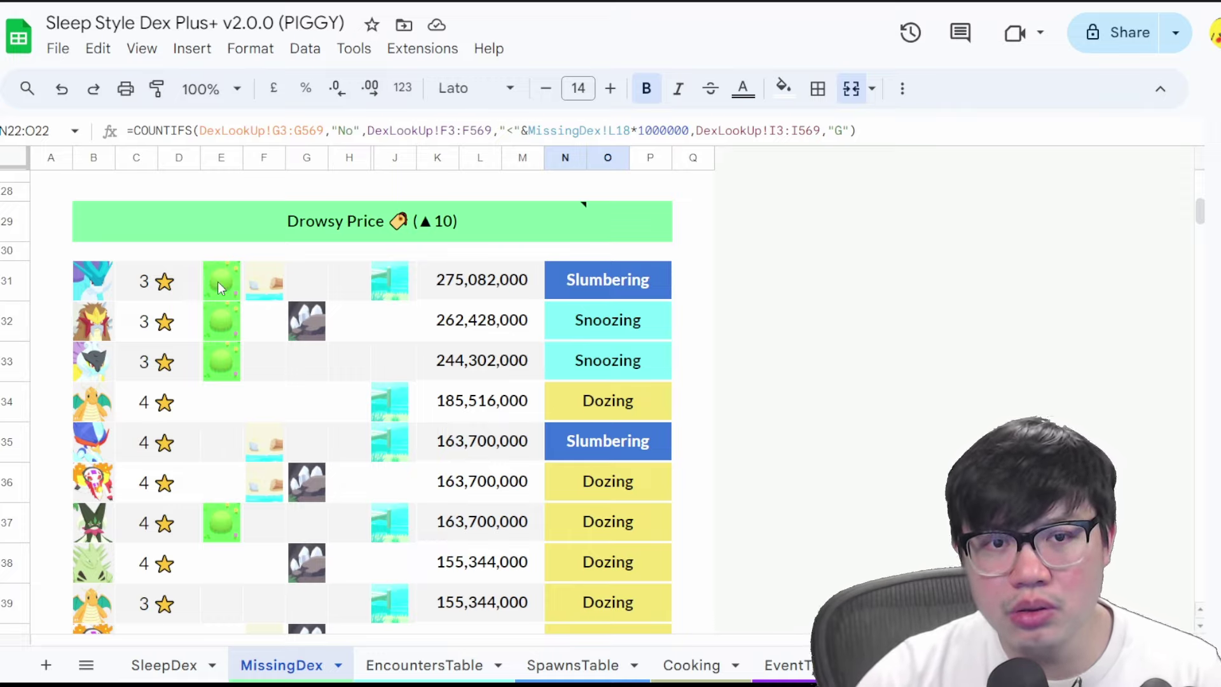
{"action": "left_click_drag", "start_coordinate": [220, 273], "coordinate": [229, 364]}
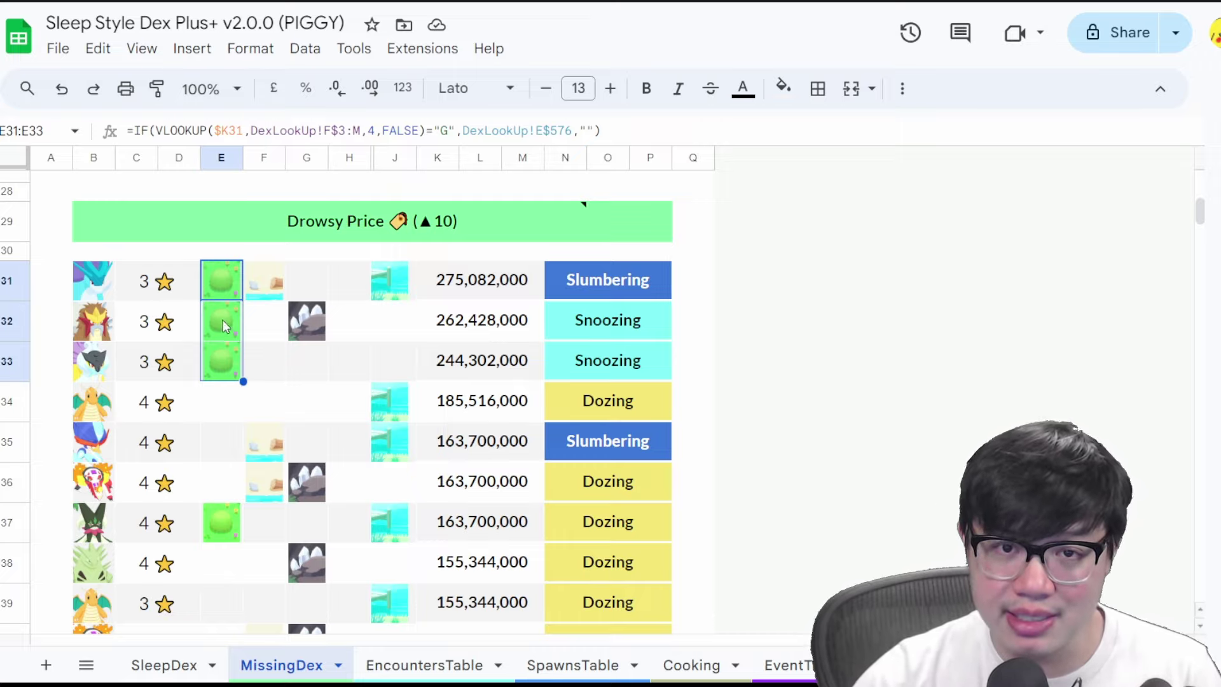
{"action": "left_click", "coordinate": [485, 360]}
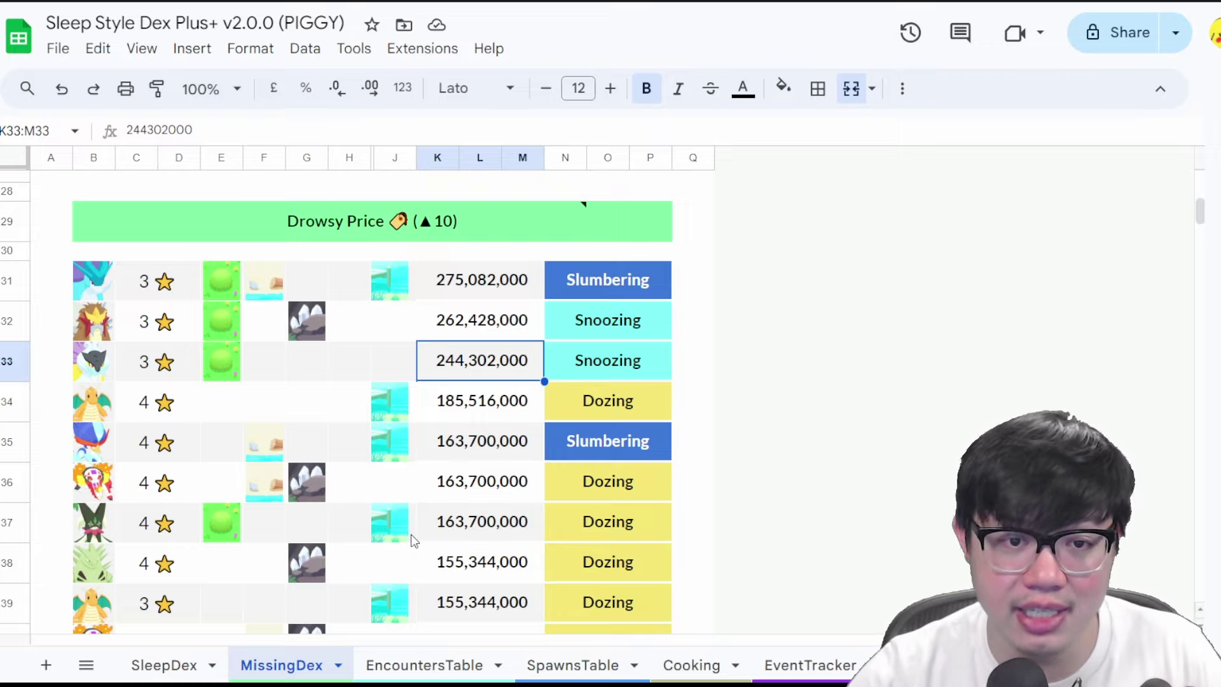
Step: Check the Drowsy Price values 163,700,000 (K37) and 244,302,000 (K33), then scroll down to the Greengrass Isle breakdown
{"action": "left_click", "coordinate": [490, 524]}
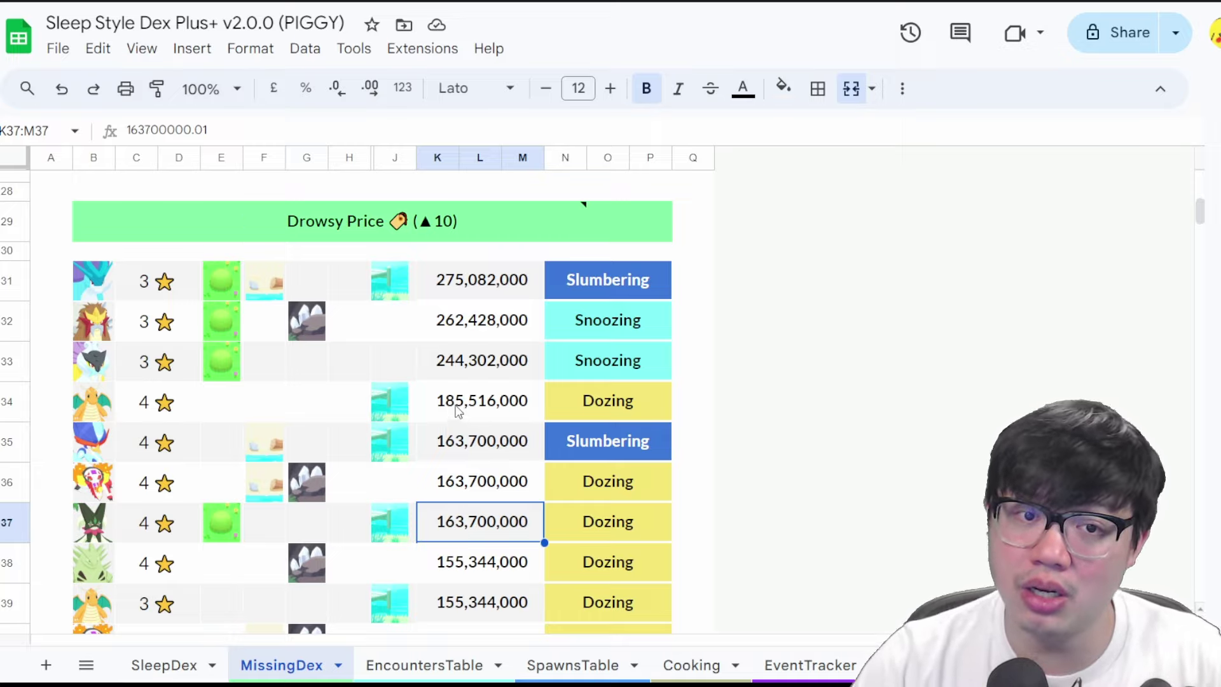
{"action": "left_click", "coordinate": [469, 364]}
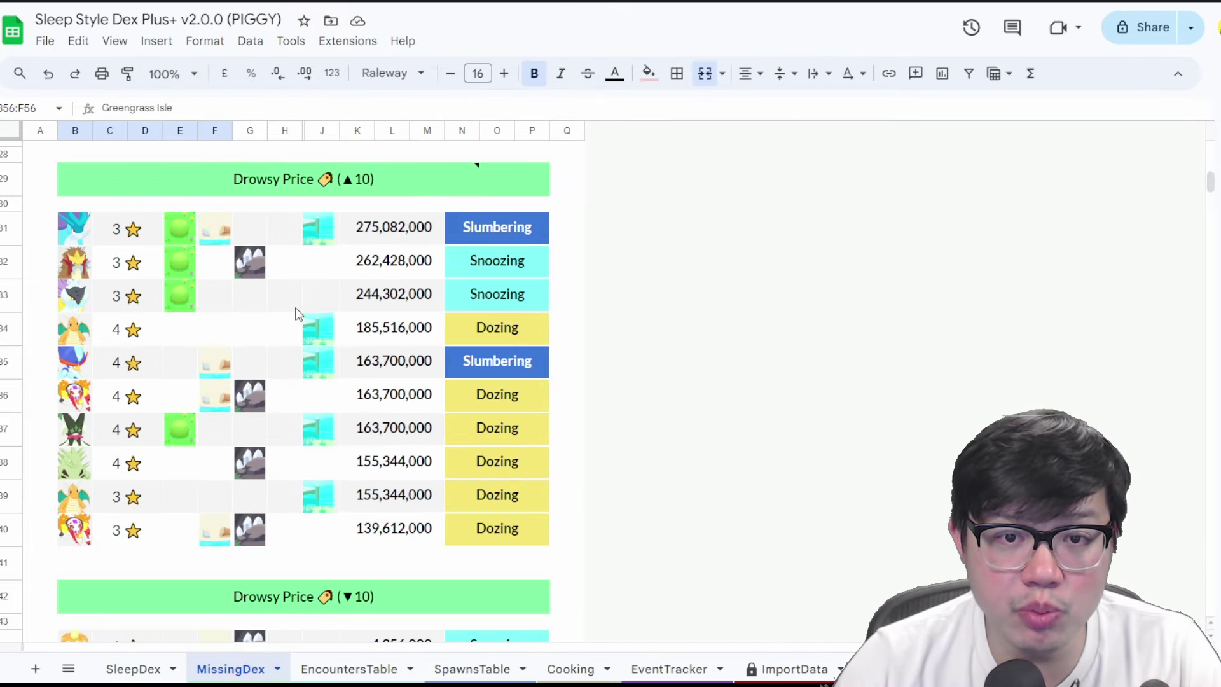
{"action": "scroll", "coordinate": [267, 368], "scroll_direction": "down", "scroll_amount": 5}
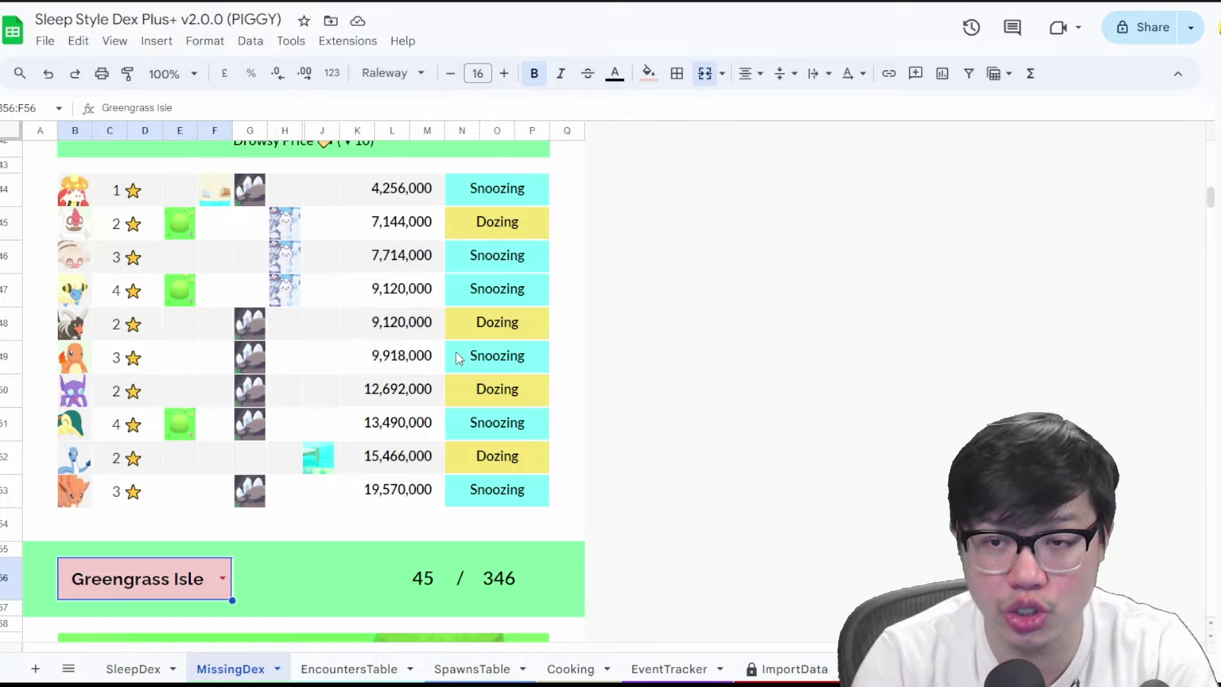
{"action": "scroll", "coordinate": [518, 356], "scroll_direction": "down", "scroll_amount": 3}
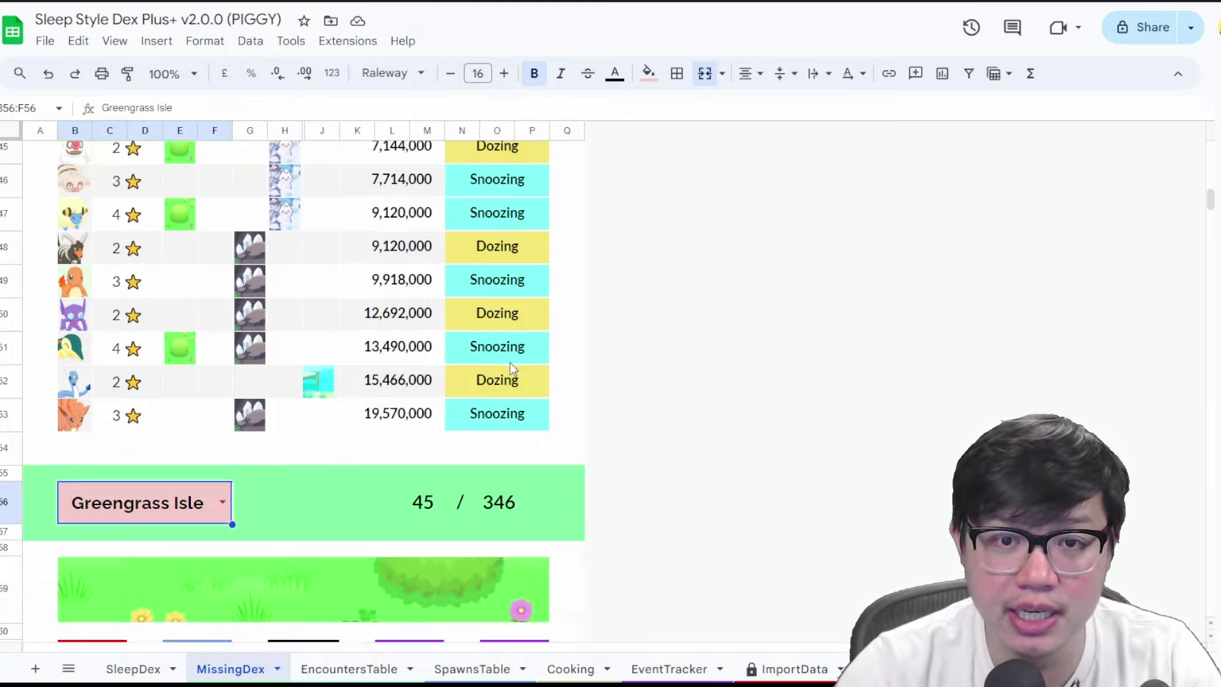
{"action": "scroll", "coordinate": [316, 299], "scroll_direction": "down", "scroll_amount": 2}
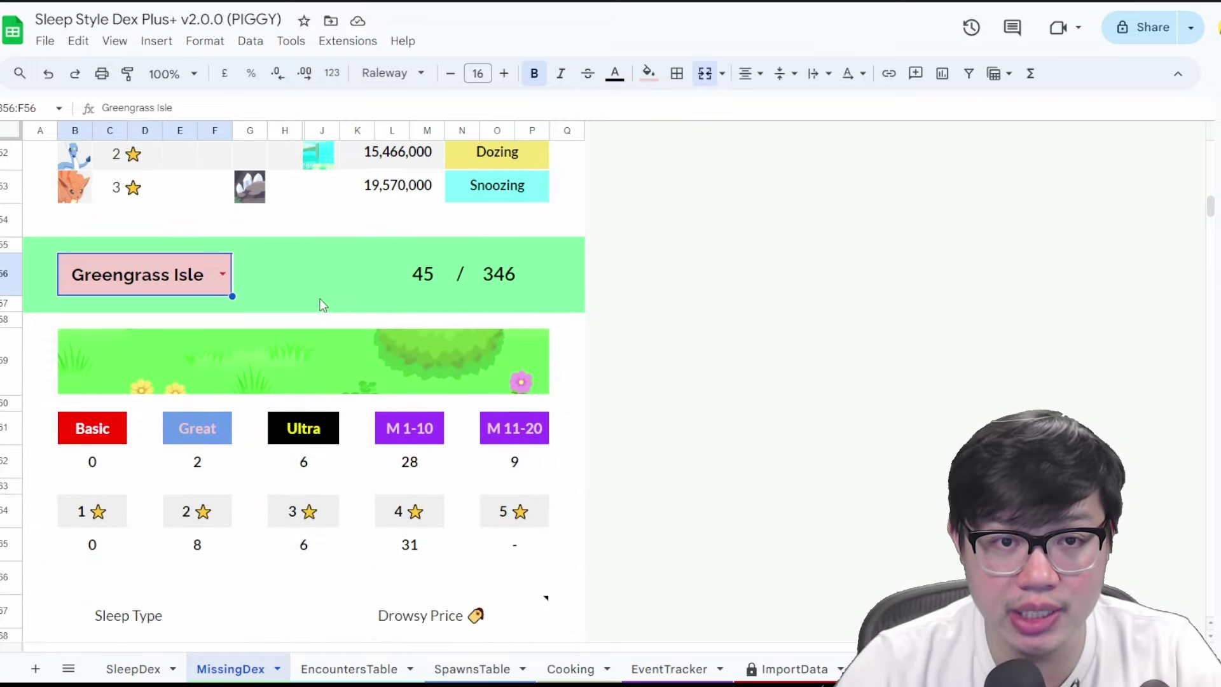
{"action": "left_click", "coordinate": [224, 199]}
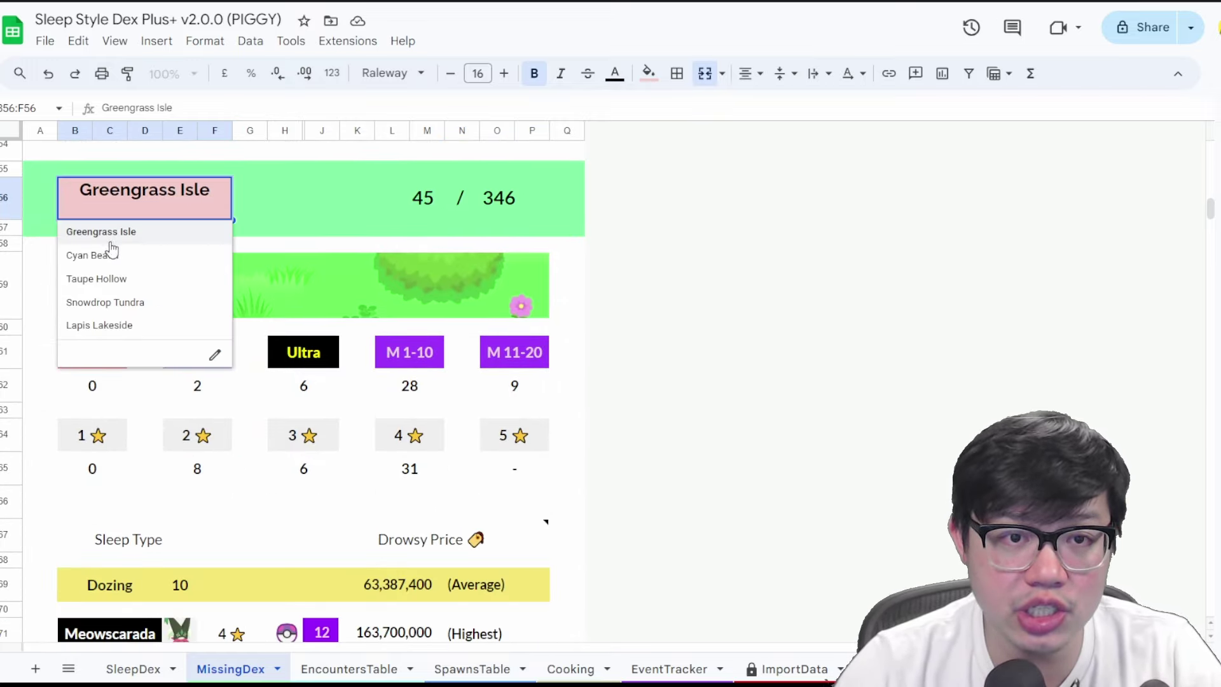
{"action": "left_click", "coordinate": [509, 270]}
{"action": "left_click", "coordinate": [567, 285]}
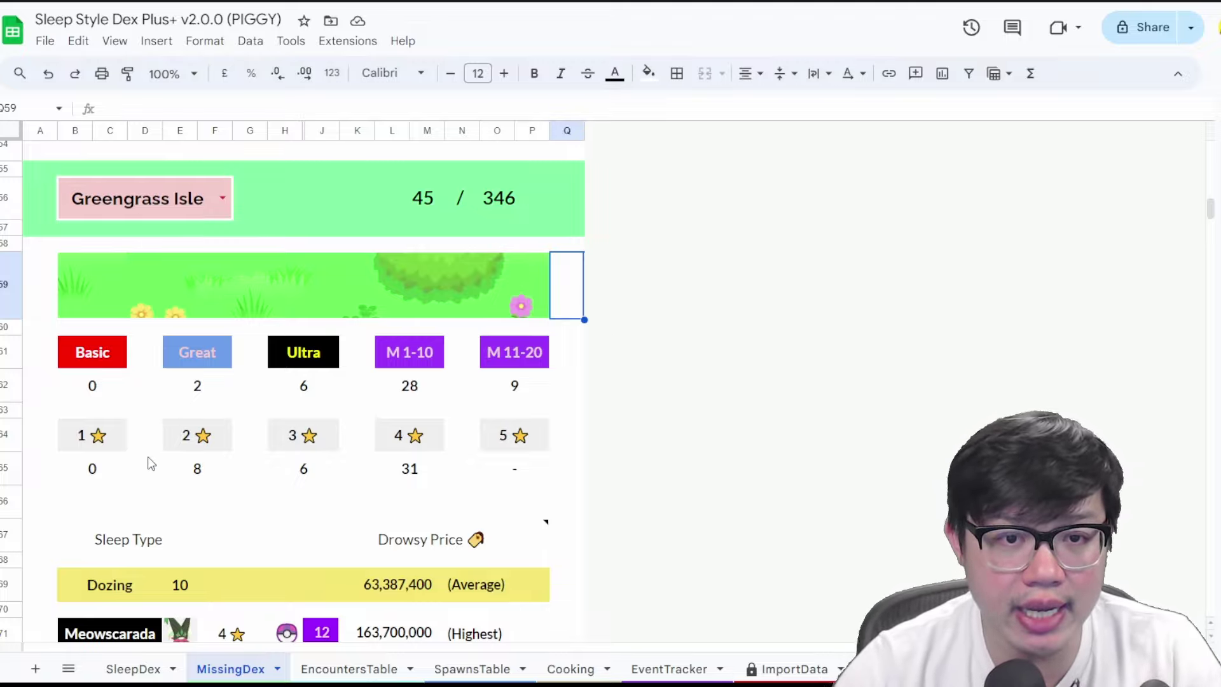
{"action": "left_click", "coordinate": [213, 469]}
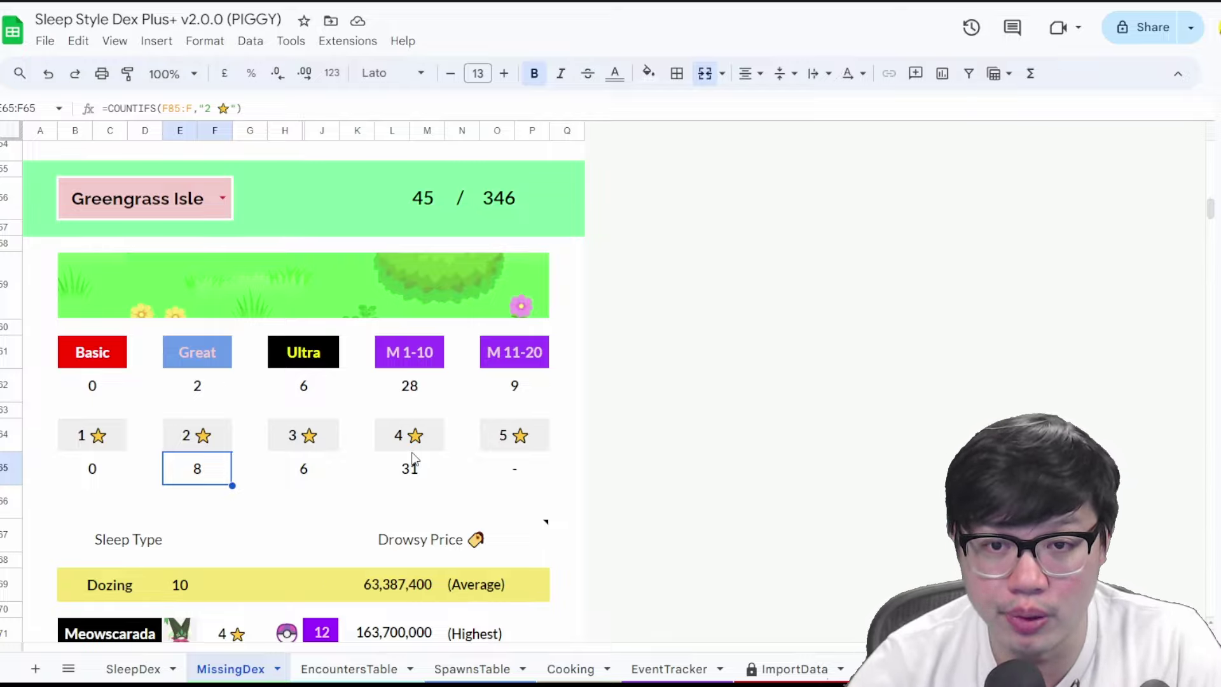
{"action": "left_click", "coordinate": [224, 198]}
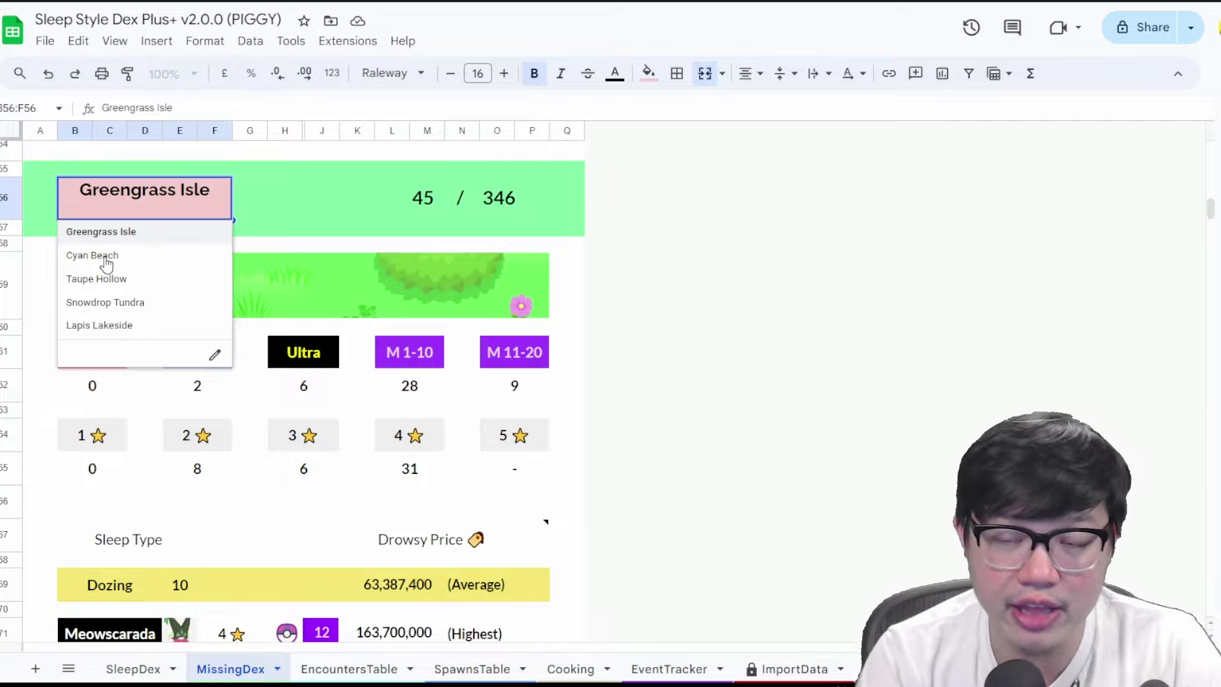
{"action": "left_click", "coordinate": [106, 256]}
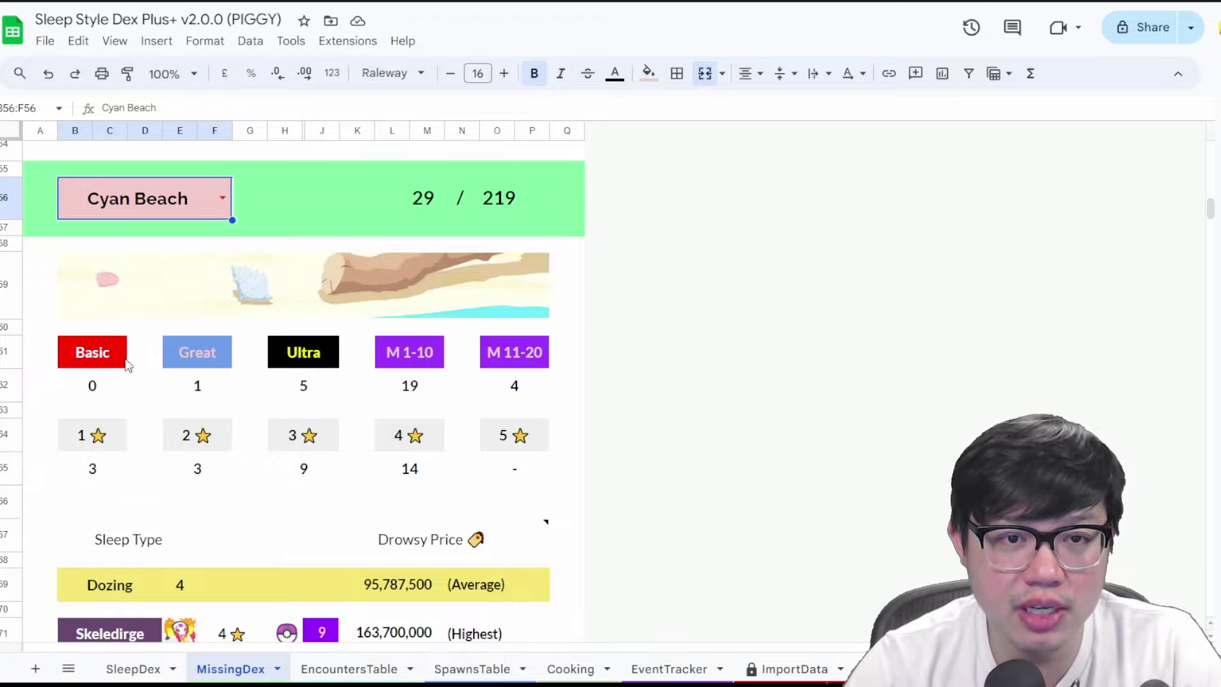
{"action": "left_click", "coordinate": [223, 202]}
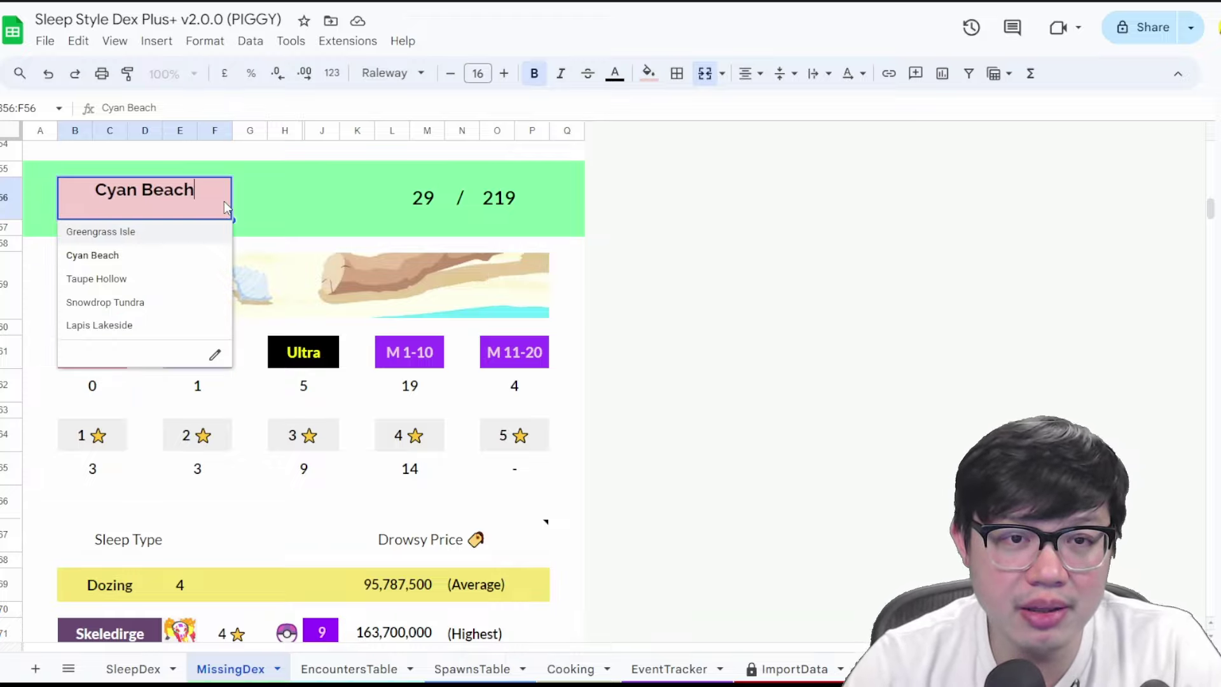
{"action": "left_click", "coordinate": [129, 283]}
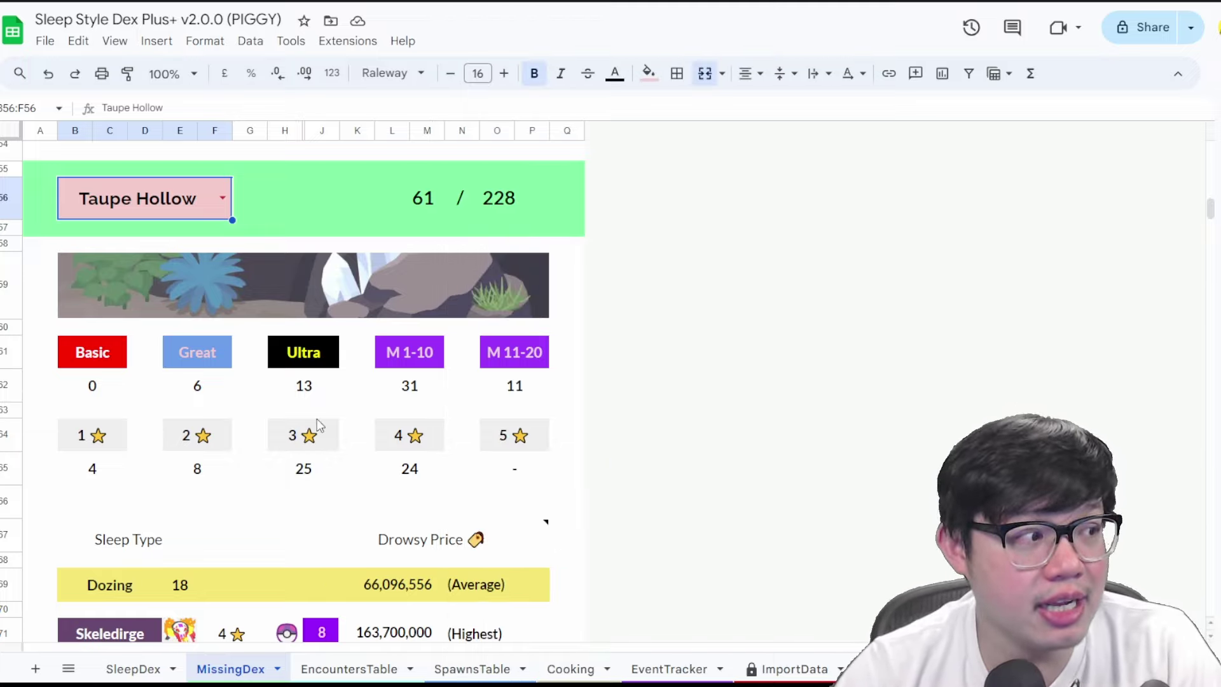
Step: Inspect the COUNTIFS formulas behind Taupe Hollow's 3★ count of 25 and its 2★ and 4★ counts
{"action": "left_click", "coordinate": [276, 476]}
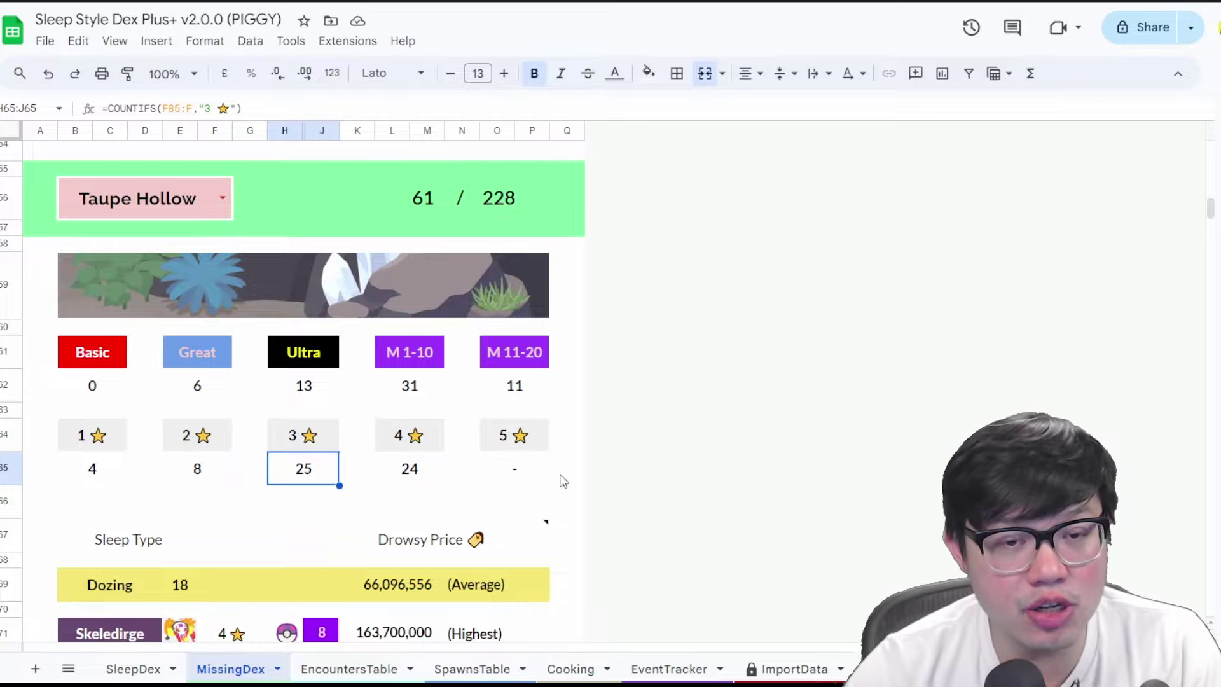
{"action": "left_click", "coordinate": [197, 478]}
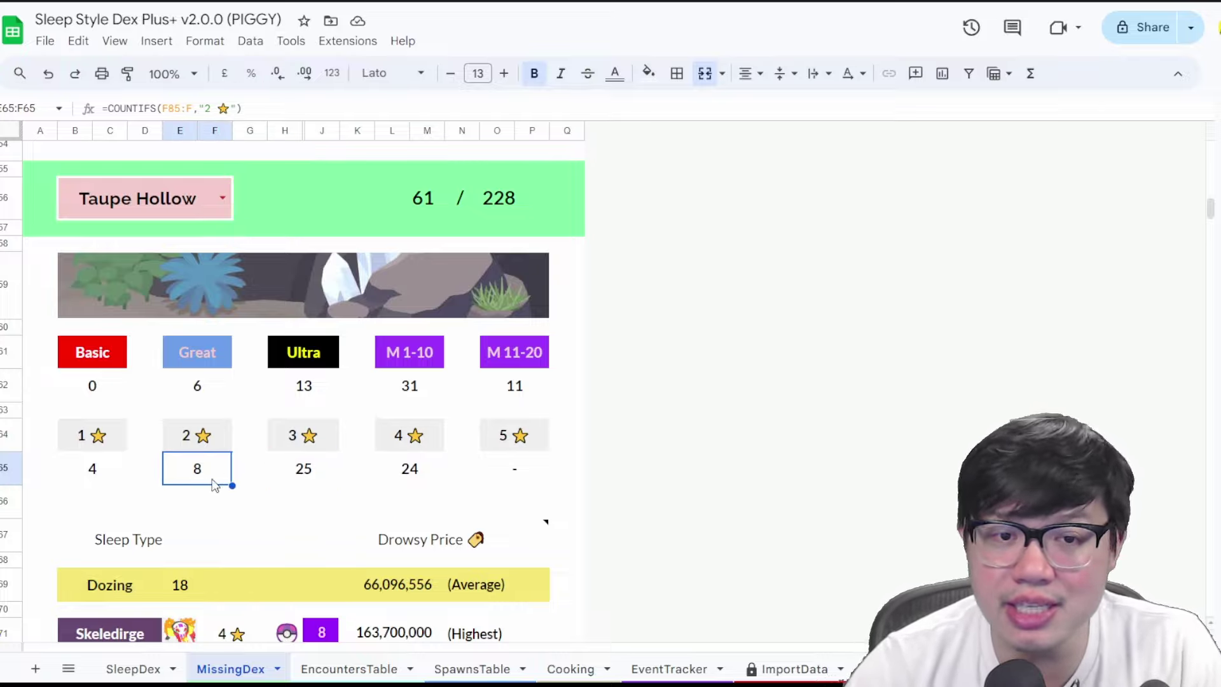
{"action": "left_click", "coordinate": [407, 469]}
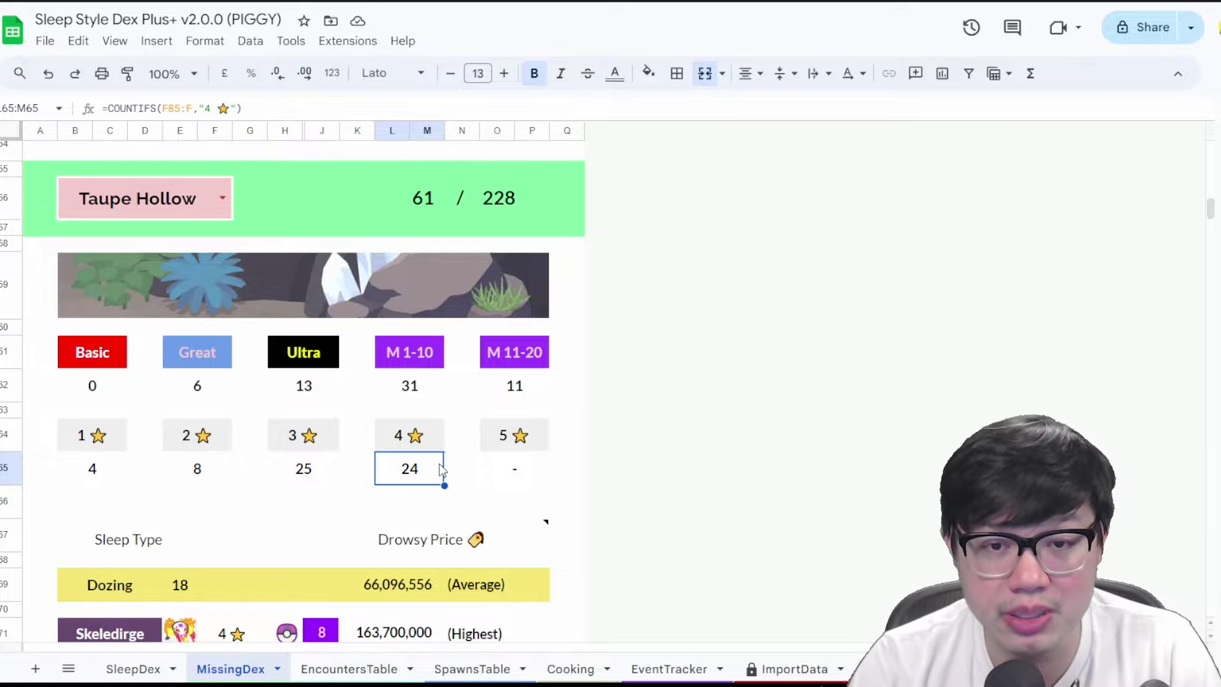
{"action": "left_click", "coordinate": [305, 469]}
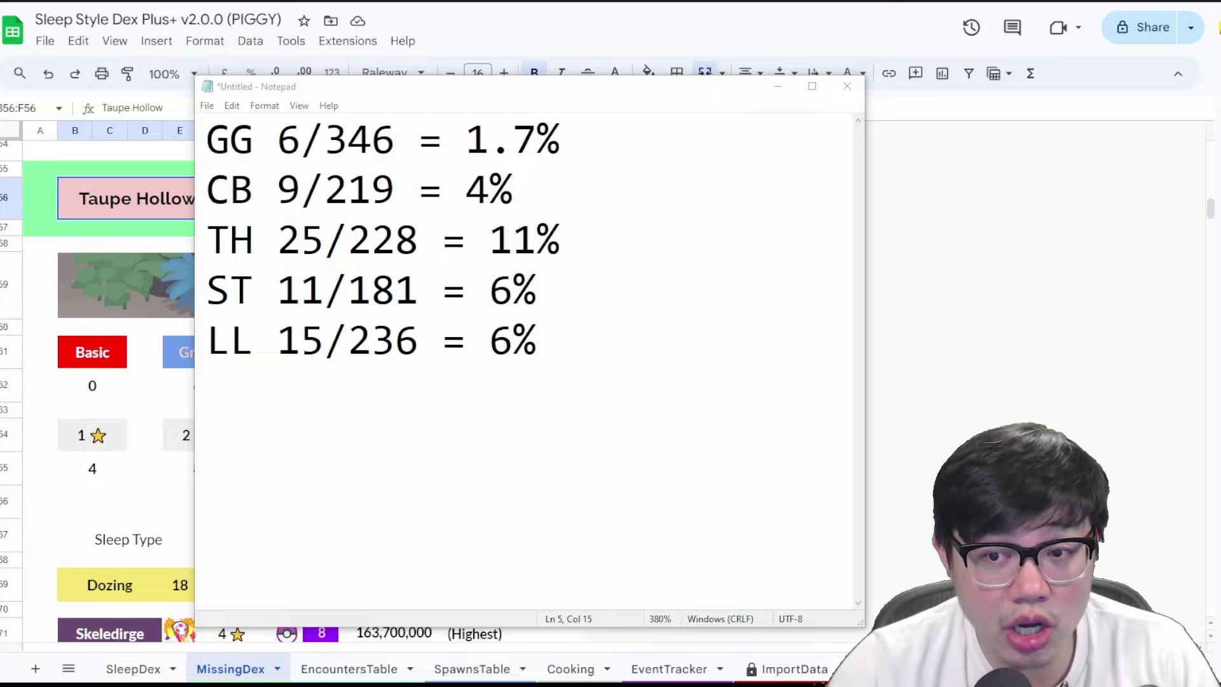
{"action": "left_click", "coordinate": [594, 137]}
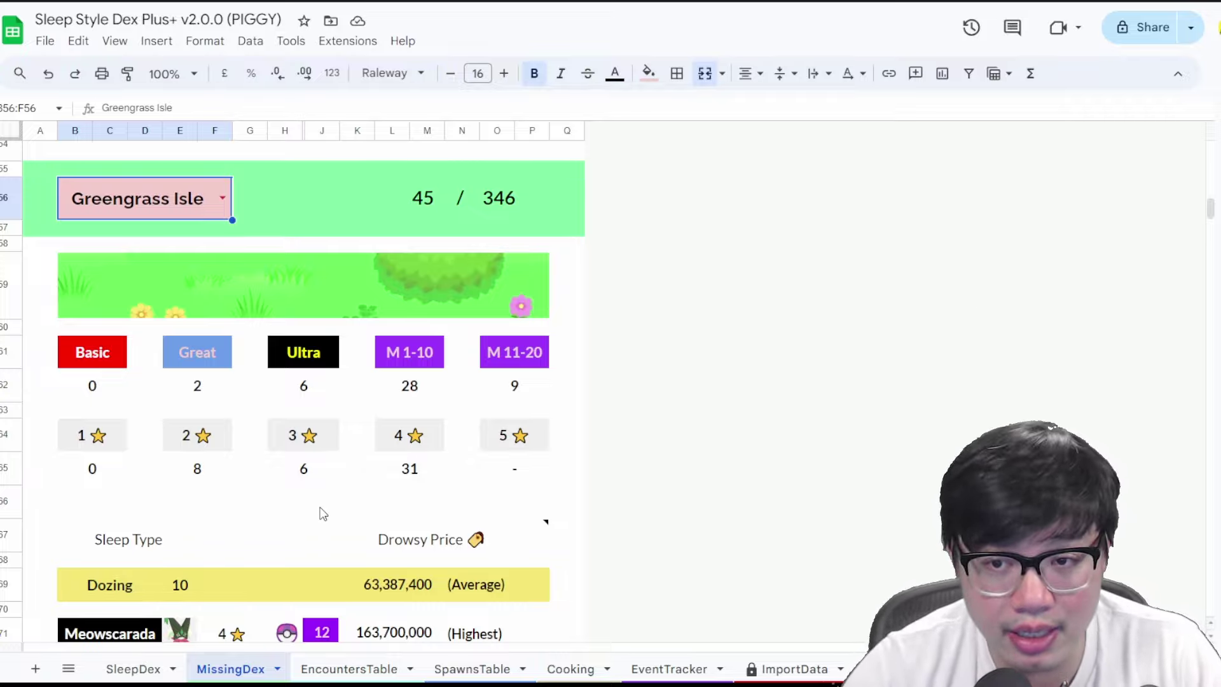
{"action": "key", "text": "alt+Tab"}
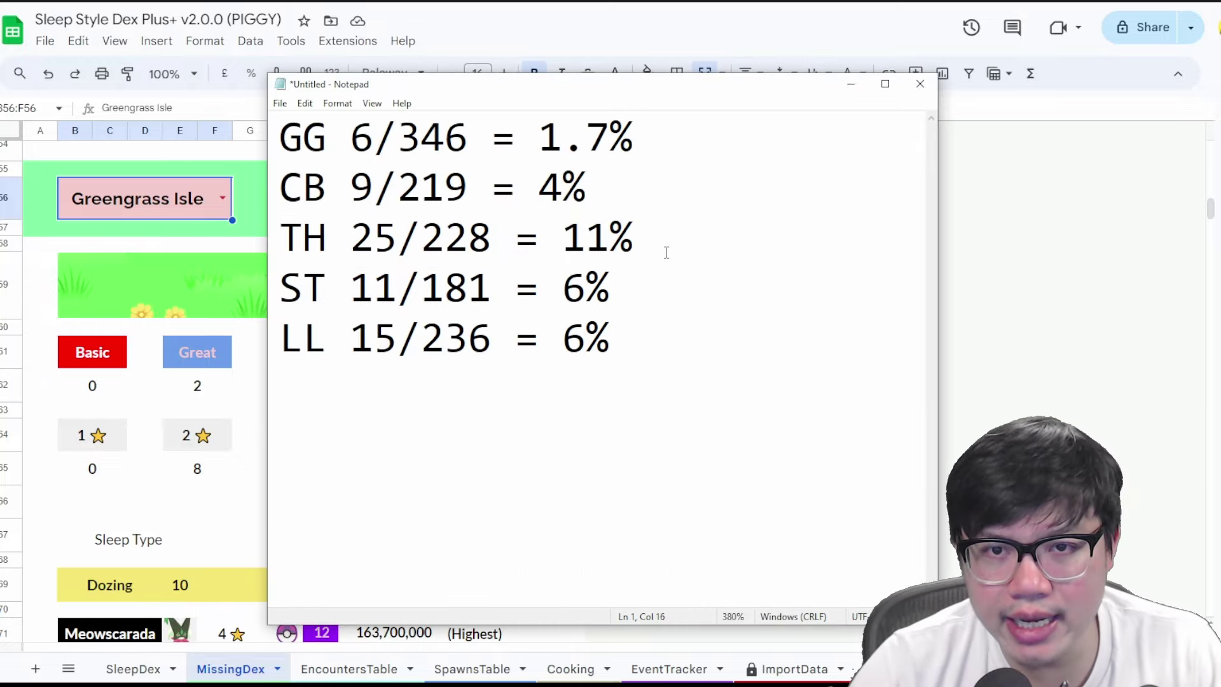
{"action": "left_click_drag", "start_coordinate": [665, 251], "coordinate": [243, 241]}
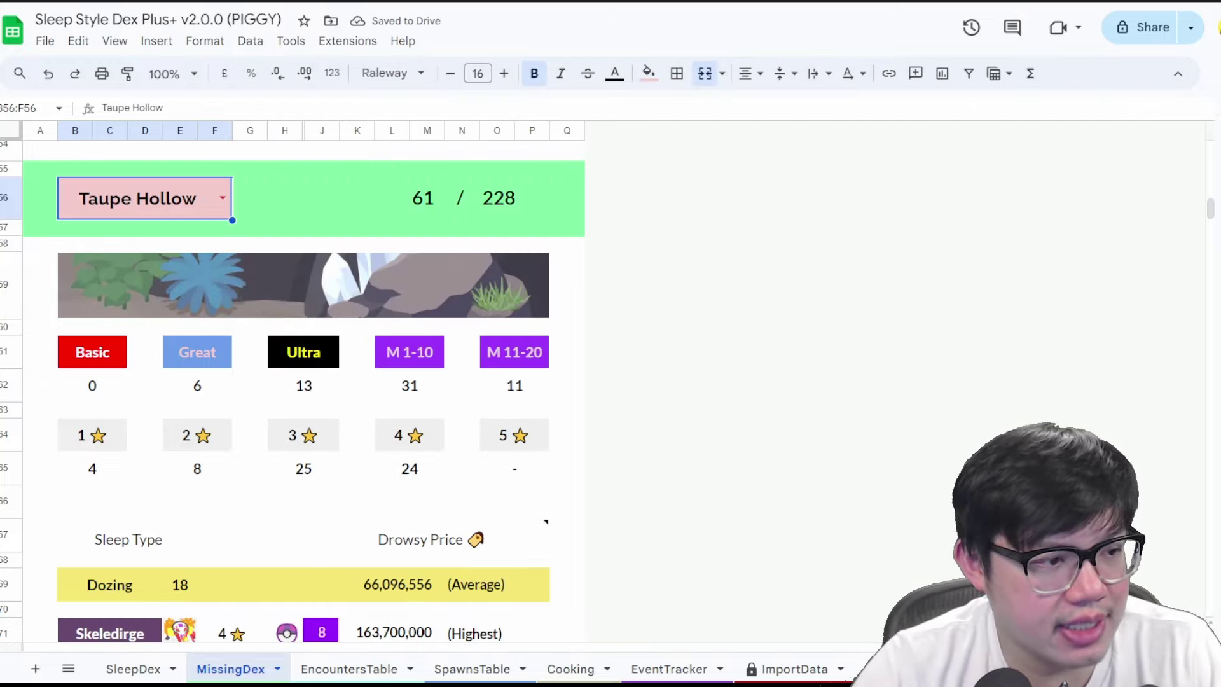
{"action": "key", "text": "alt+Tab"}
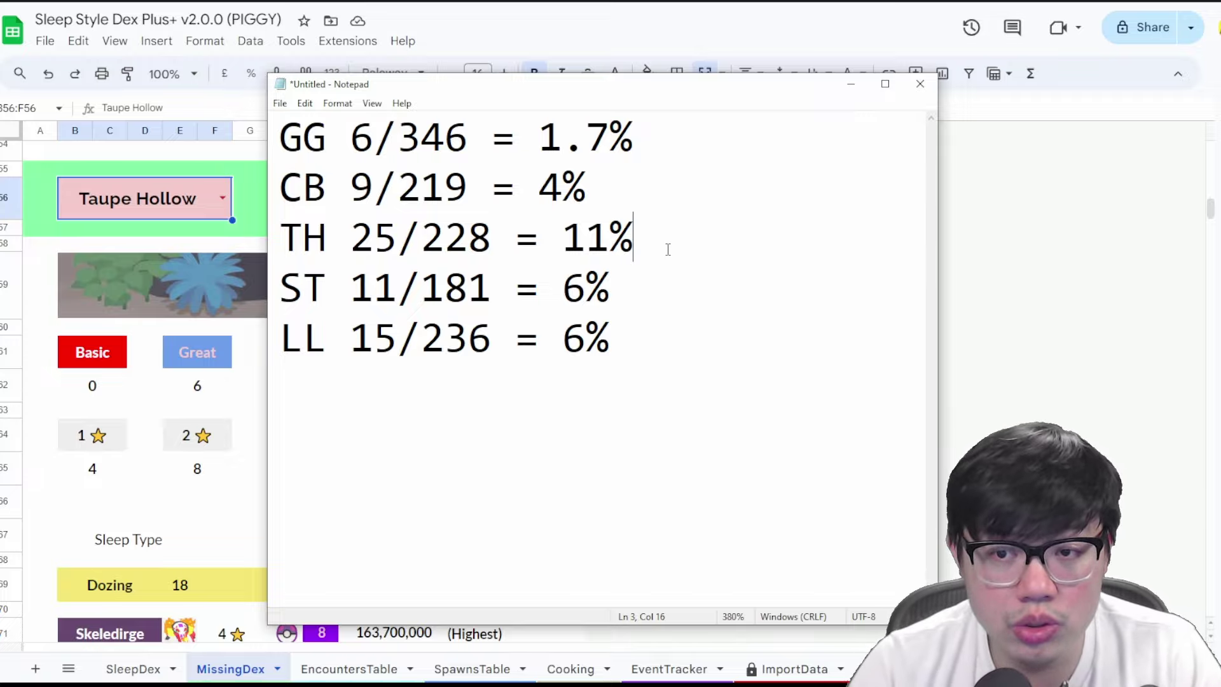
Step: Scroll down MissingDex to view Taupe Hollow's star counts and average Drowsy Price
{"action": "scroll", "coordinate": [109, 379], "scroll_direction": "down", "scroll_amount": 1}
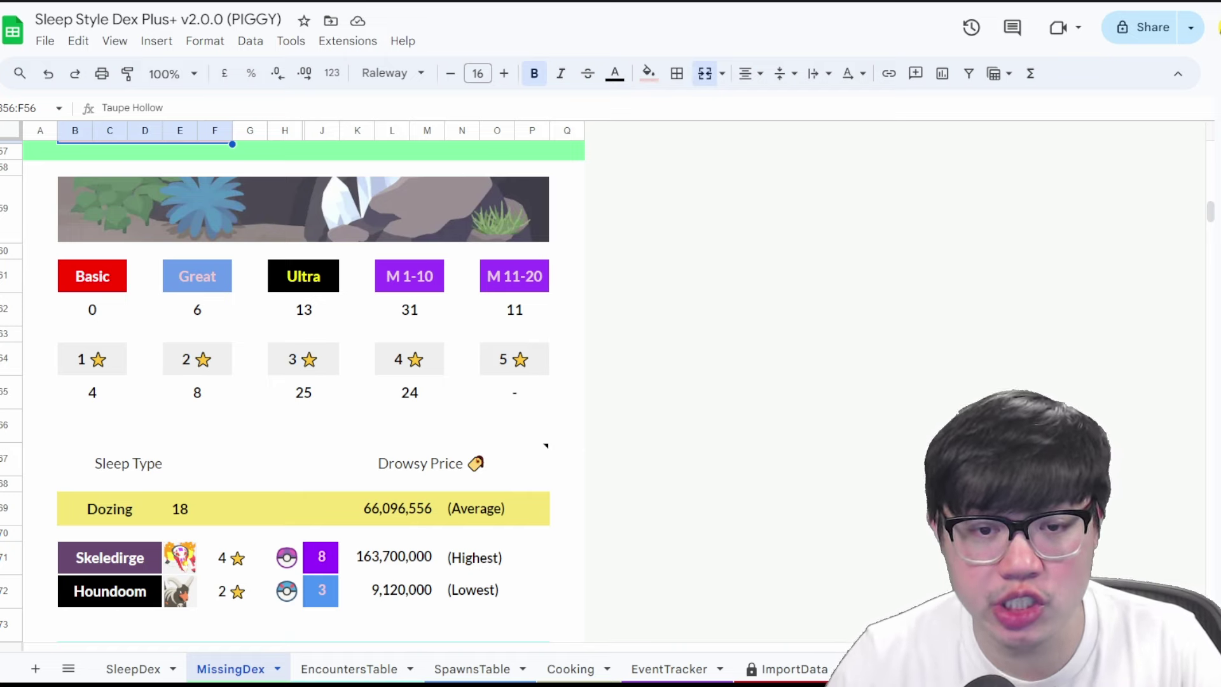
Step: On the EncountersTable sheet, untick the checked fire-berry species
{"action": "left_click", "coordinate": [349, 668]}
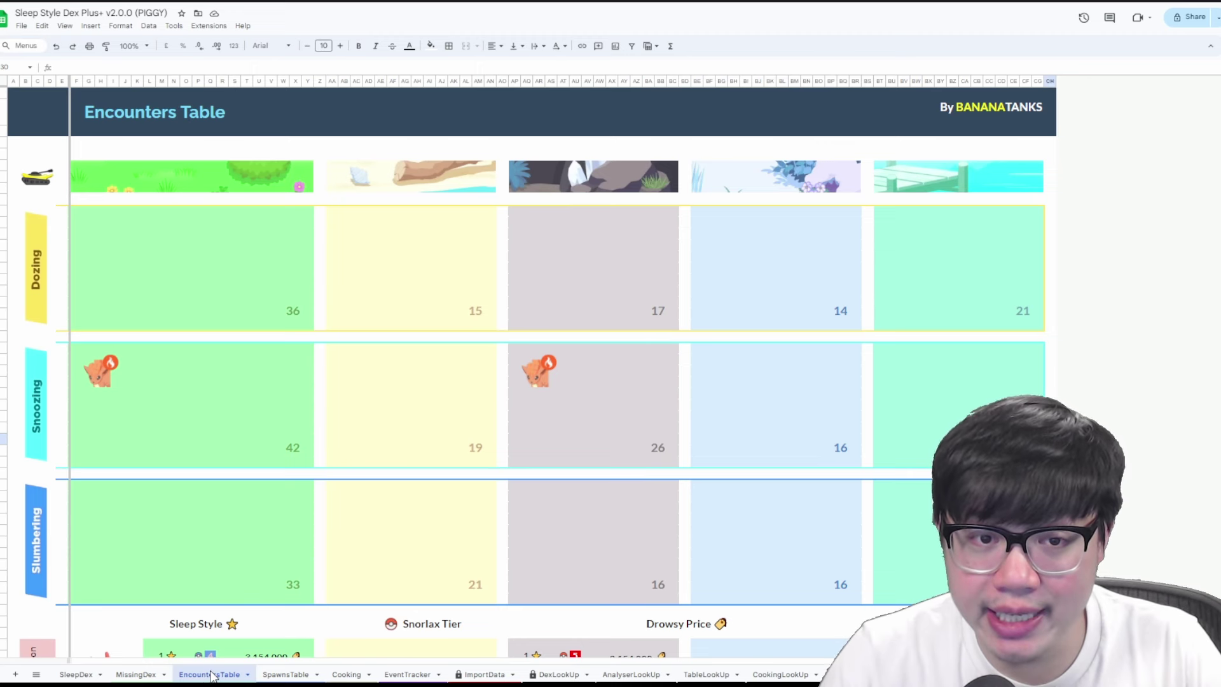
{"action": "scroll", "coordinate": [458, 375], "scroll_direction": "down", "scroll_amount": 7}
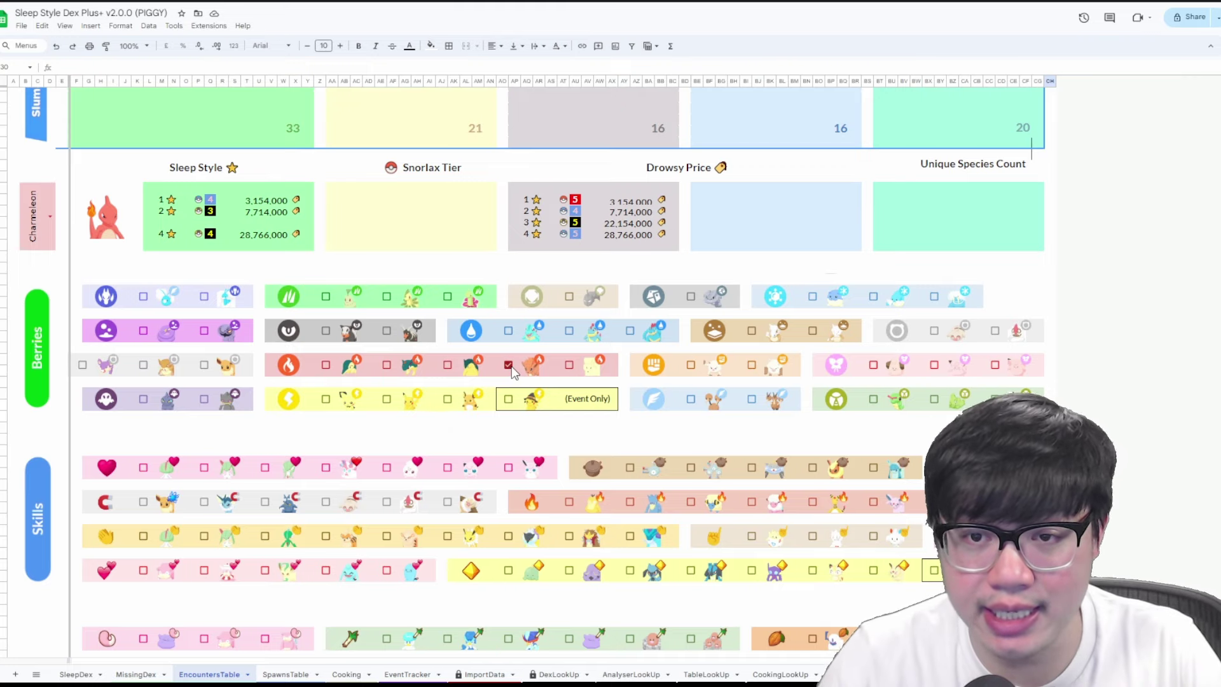
{"action": "left_click", "coordinate": [508, 365]}
Step: Tick a species in the grey berry group instead
{"action": "scroll", "coordinate": [552, 419], "scroll_direction": "down", "scroll_amount": 2}
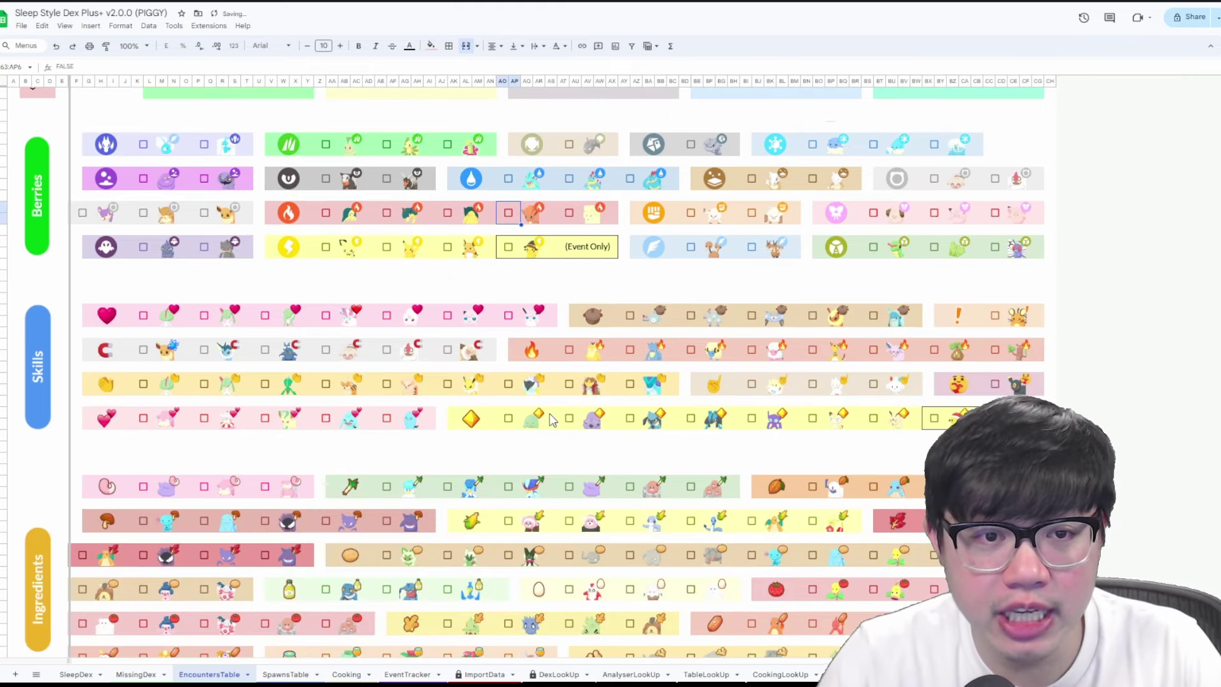
{"action": "scroll", "coordinate": [551, 420], "scroll_direction": "down", "scroll_amount": 1}
{"action": "scroll", "coordinate": [521, 420], "scroll_direction": "up", "scroll_amount": 4}
{"action": "scroll", "coordinate": [484, 420], "scroll_direction": "down", "scroll_amount": 4}
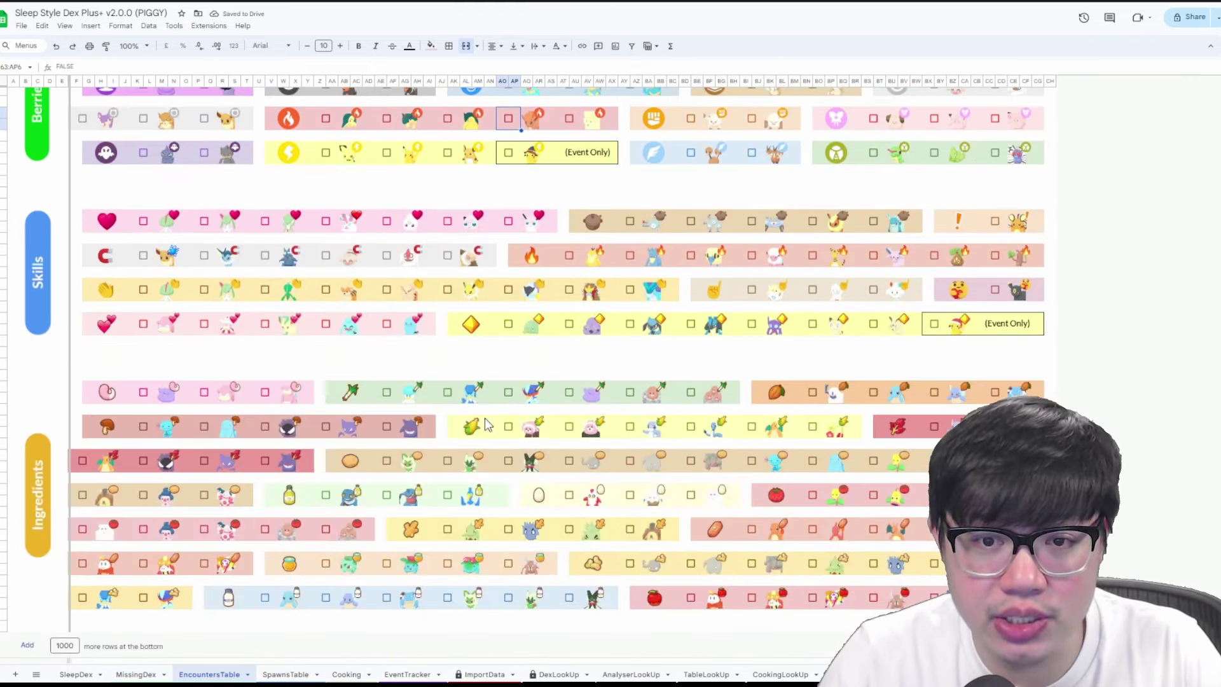
{"action": "scroll", "coordinate": [493, 426], "scroll_direction": "up", "scroll_amount": 1}
{"action": "left_click", "coordinate": [570, 126]}
{"action": "scroll", "coordinate": [582, 328], "scroll_direction": "up", "scroll_amount": 6}
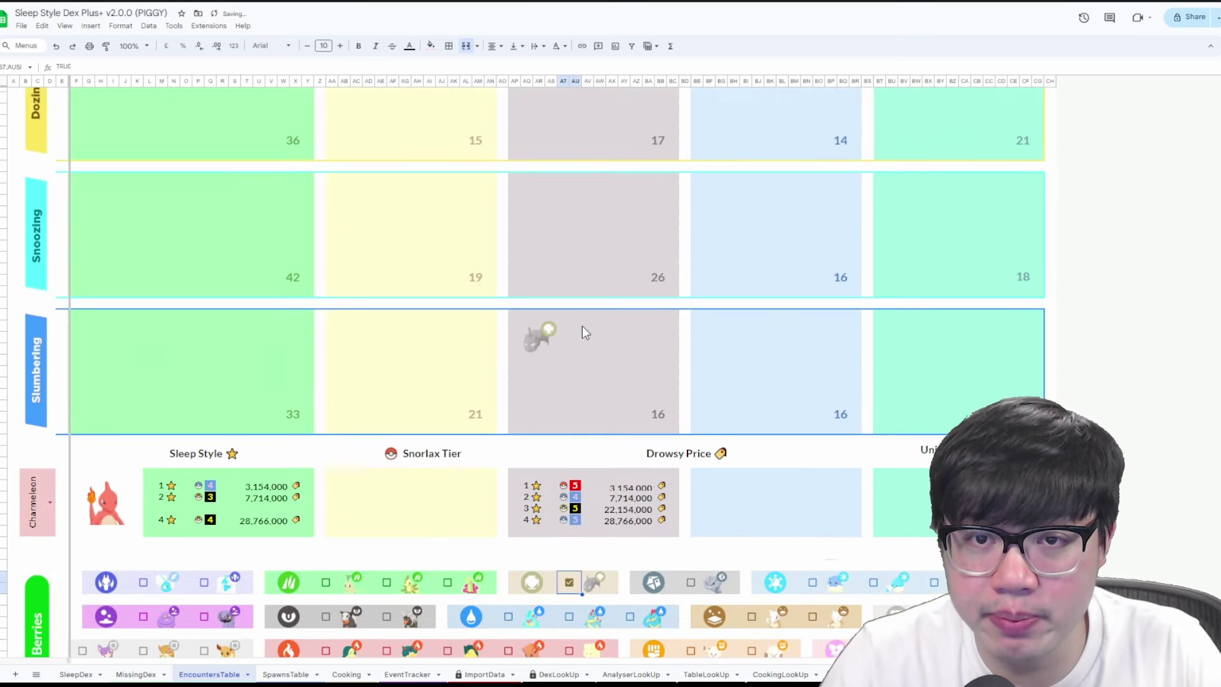
{"action": "scroll", "coordinate": [582, 328], "scroll_direction": "up", "scroll_amount": 2}
{"action": "scroll", "coordinate": [576, 384], "scroll_direction": "down", "scroll_amount": 1}
{"action": "scroll", "coordinate": [575, 267], "scroll_direction": "up", "scroll_amount": 1}
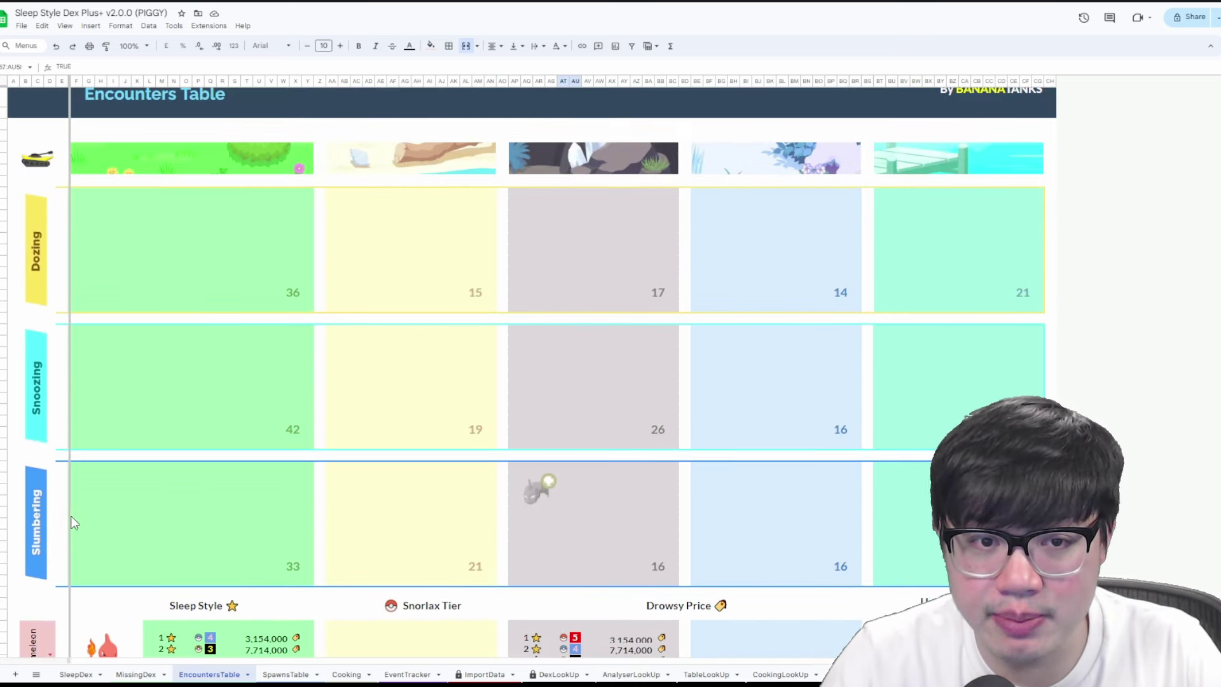
Step: Pick Onix in the species dropdown, showing Drowsy Prices 8,322,000, 18,050,000 and 43,700,000
{"action": "scroll", "coordinate": [556, 531], "scroll_direction": "down", "scroll_amount": 5}
{"action": "left_click", "coordinate": [50, 297]}
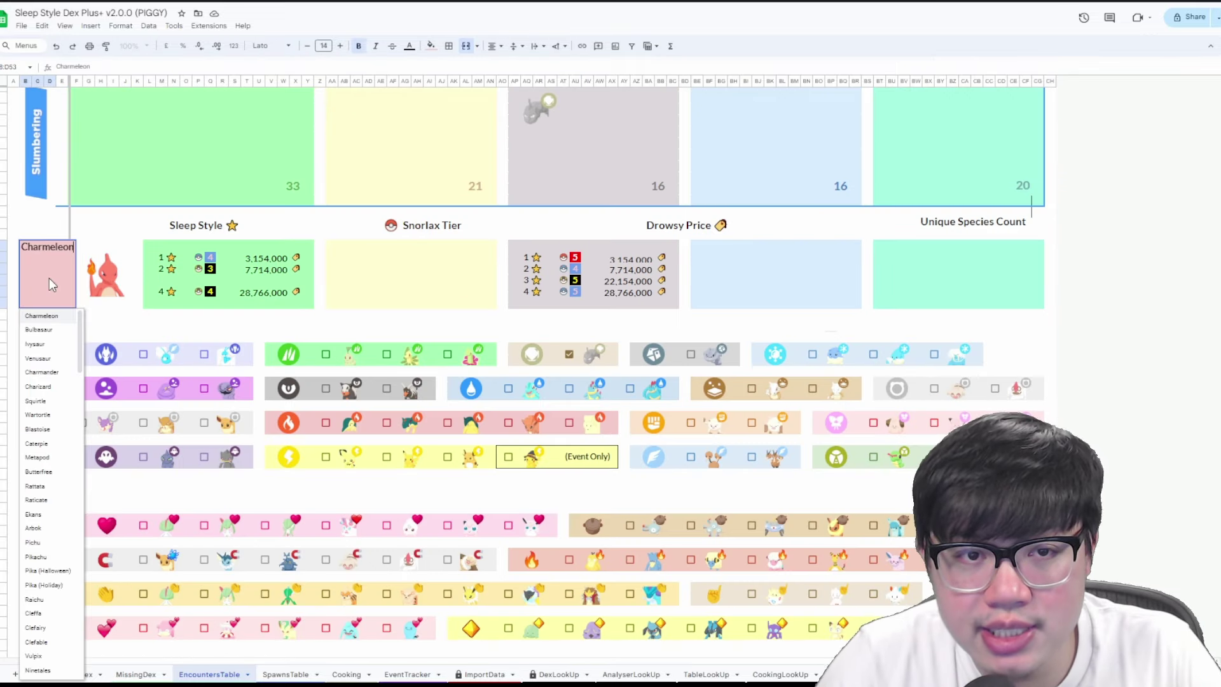
{"action": "scroll", "coordinate": [43, 499], "scroll_direction": "down", "scroll_amount": 5}
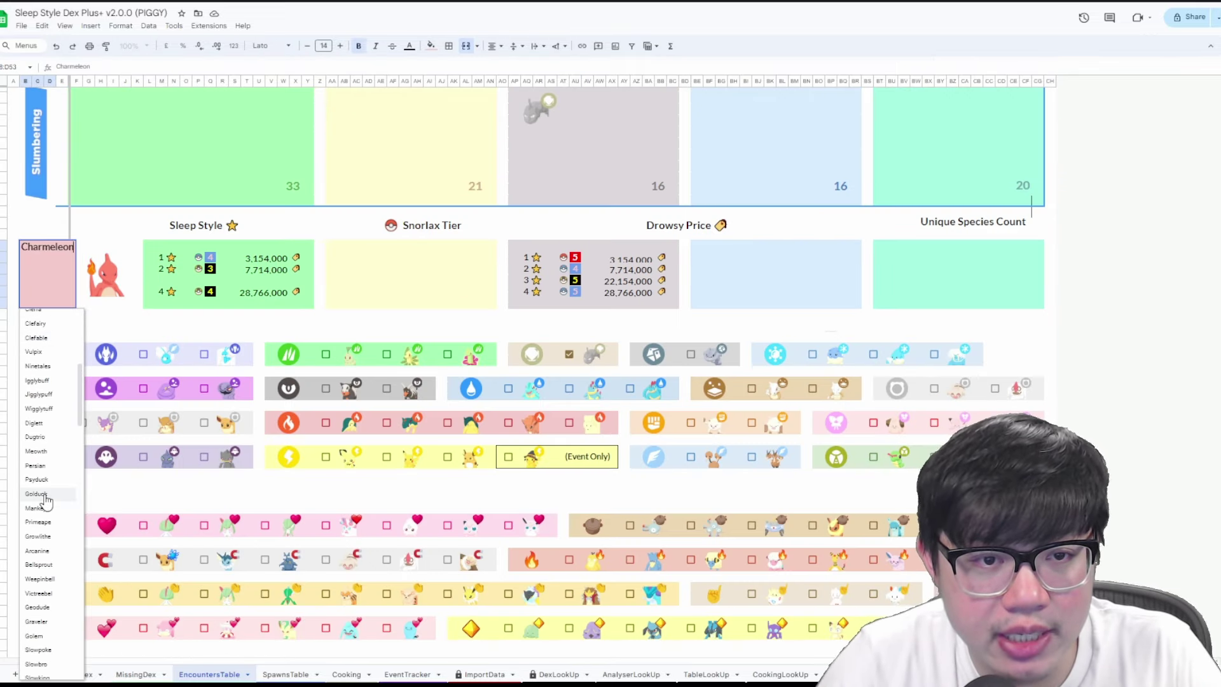
{"action": "scroll", "coordinate": [46, 502], "scroll_direction": "down", "scroll_amount": 5}
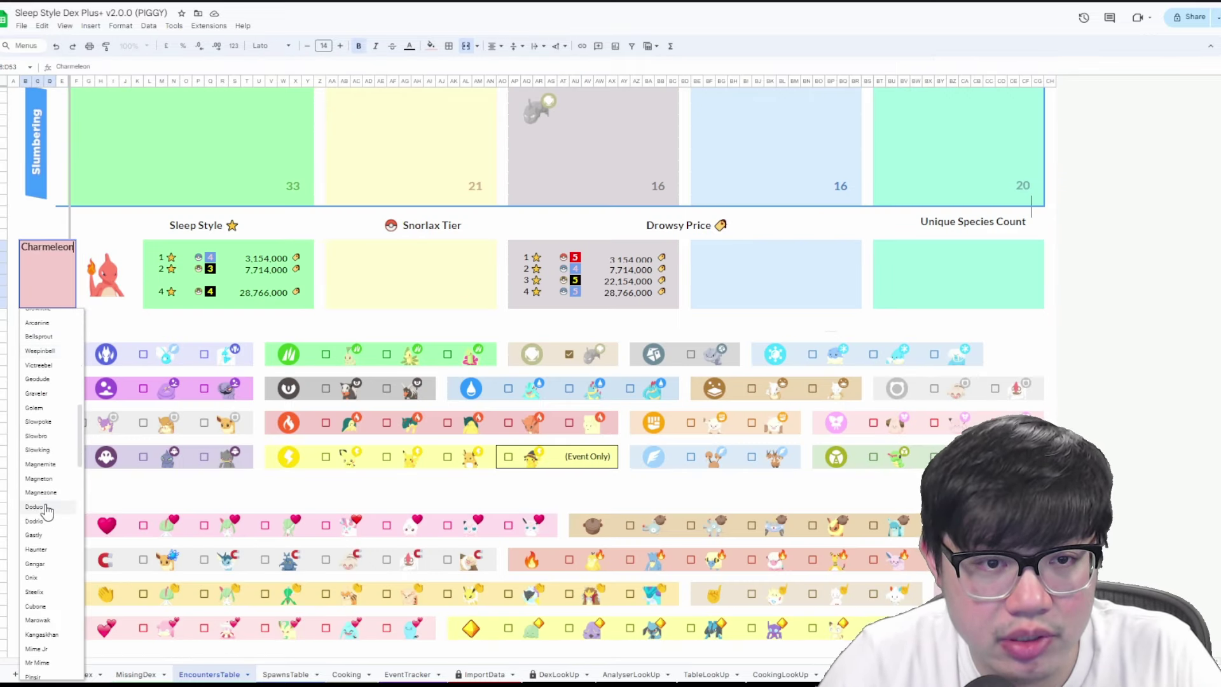
{"action": "left_click", "coordinate": [33, 578]}
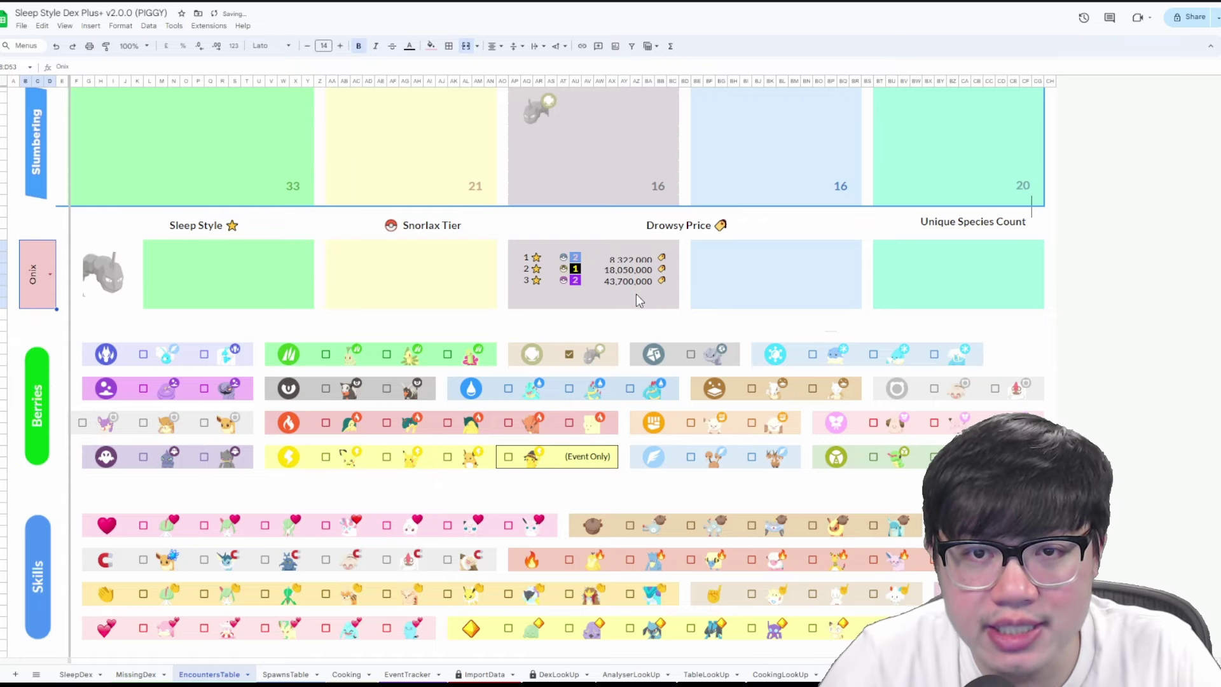
{"action": "scroll", "coordinate": [636, 293], "scroll_direction": "up", "scroll_amount": 6}
{"action": "scroll", "coordinate": [646, 326], "scroll_direction": "down", "scroll_amount": 4}
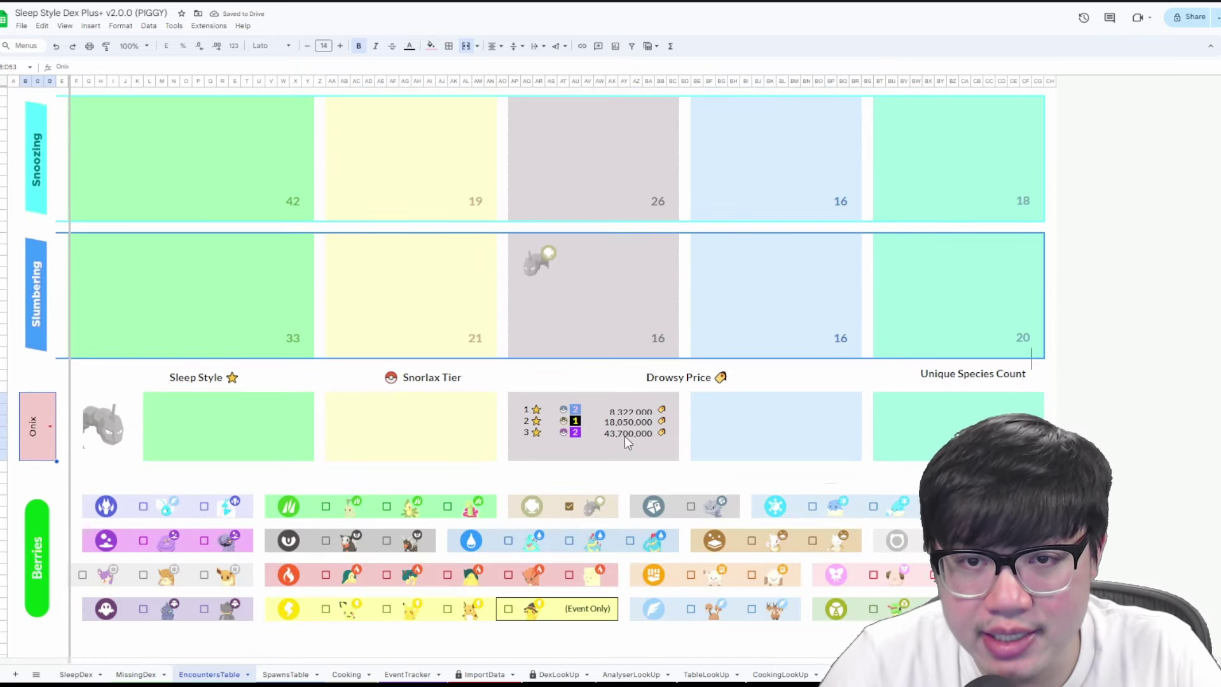